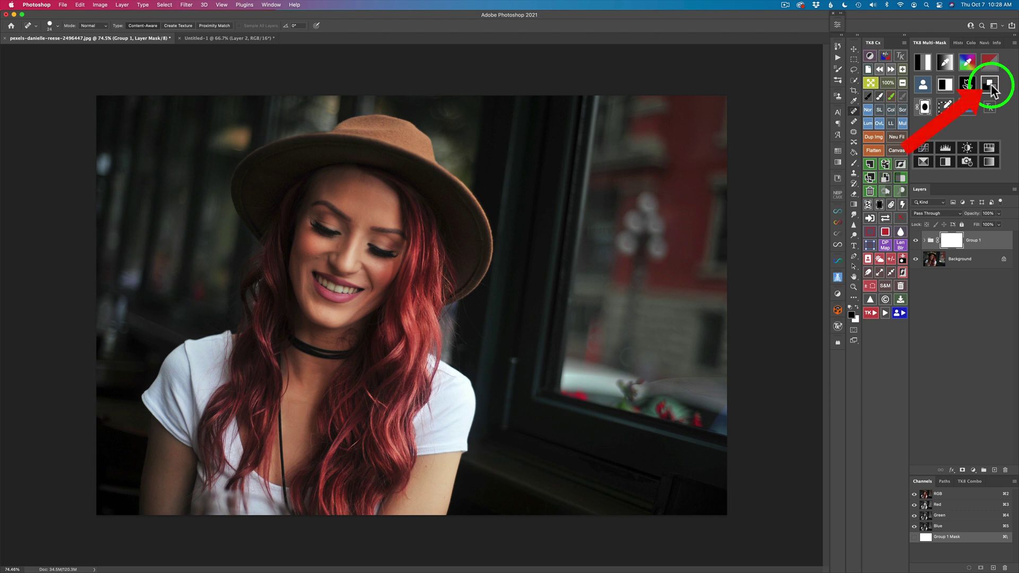
Step: Open the color grading module of the TK8 Multi-Mask plugin
{"action": "left_click", "coordinate": [990, 83]}
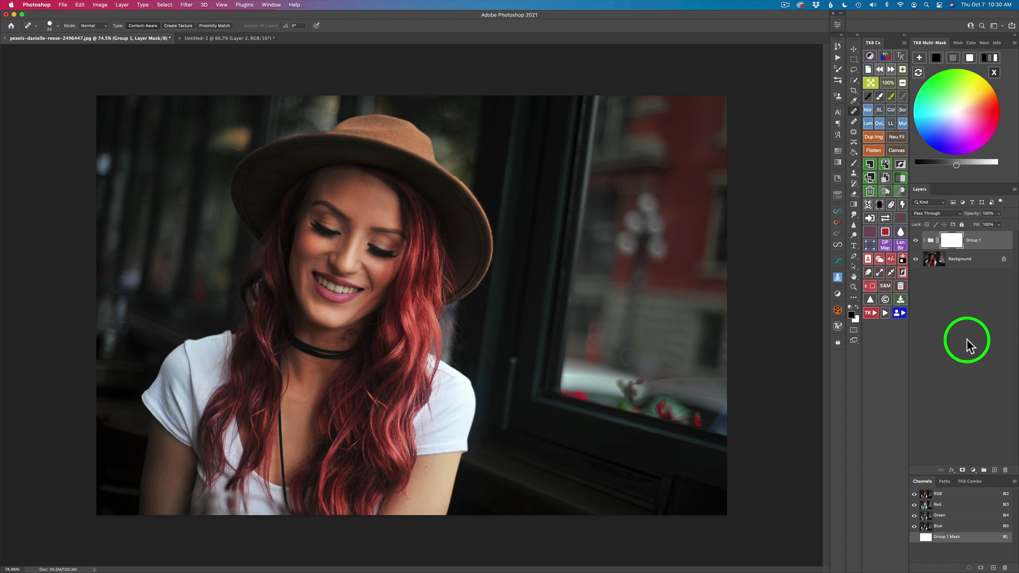
Step: Compare the portrait with and without Group 1, examine the layers inside the group, and collapse it again
{"action": "left_click", "coordinate": [916, 240]}
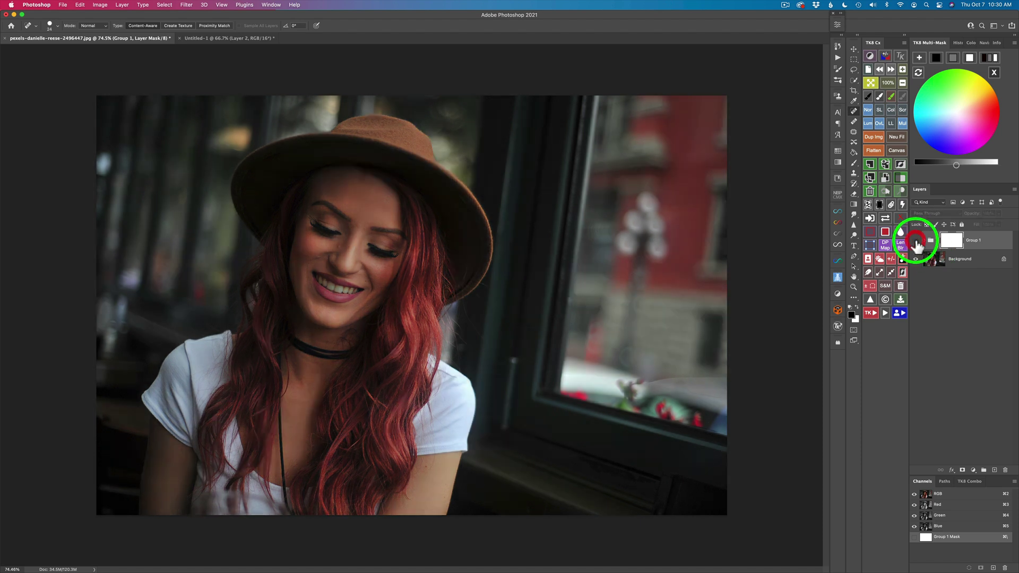
{"action": "left_click", "coordinate": [915, 241]}
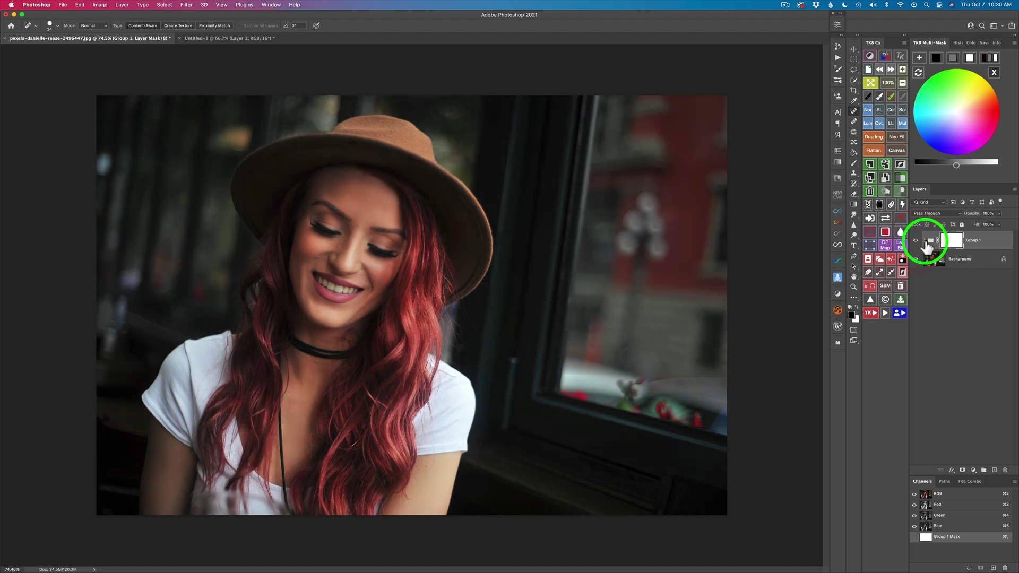
{"action": "left_click", "coordinate": [925, 241]}
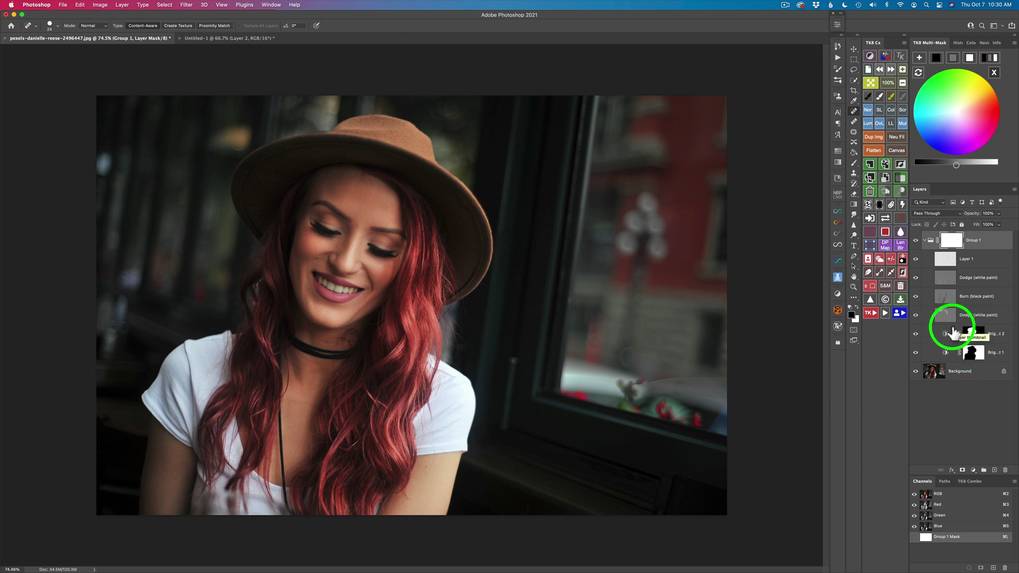
{"action": "left_click", "coordinate": [917, 242]}
{"action": "left_click", "coordinate": [916, 242]}
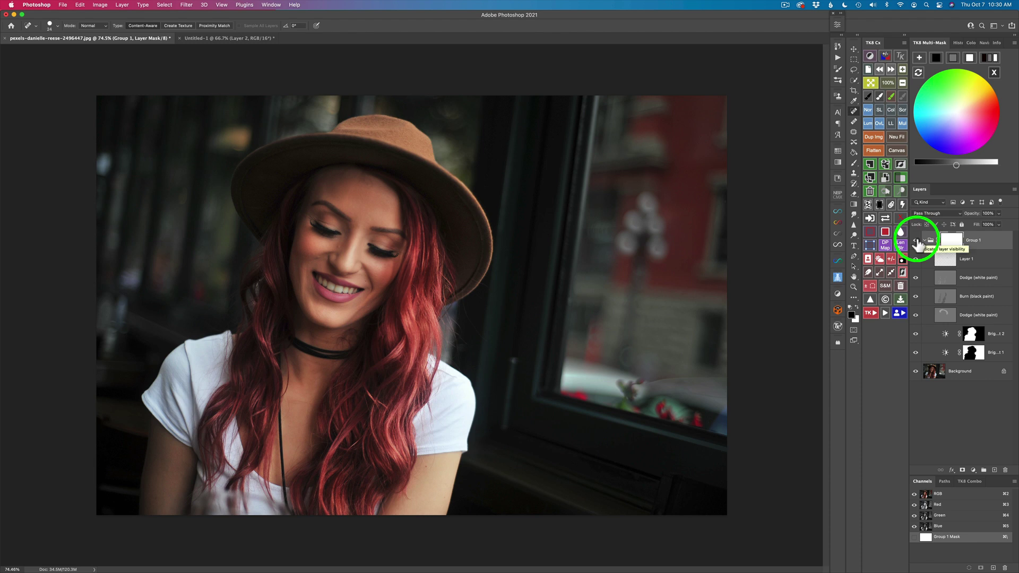
{"action": "left_click", "coordinate": [916, 242]}
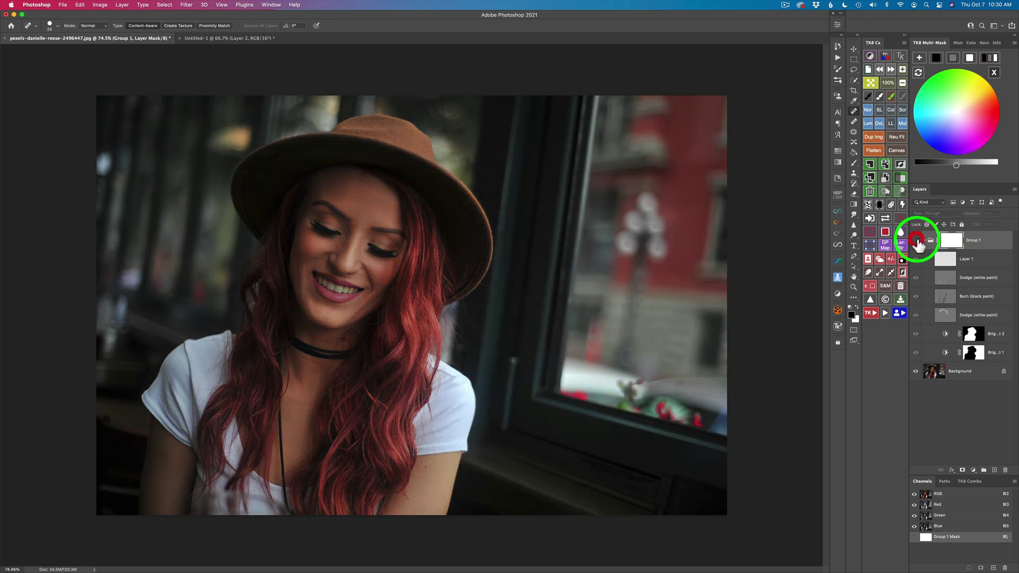
{"action": "left_click", "coordinate": [916, 242]}
{"action": "left_click", "coordinate": [924, 240]}
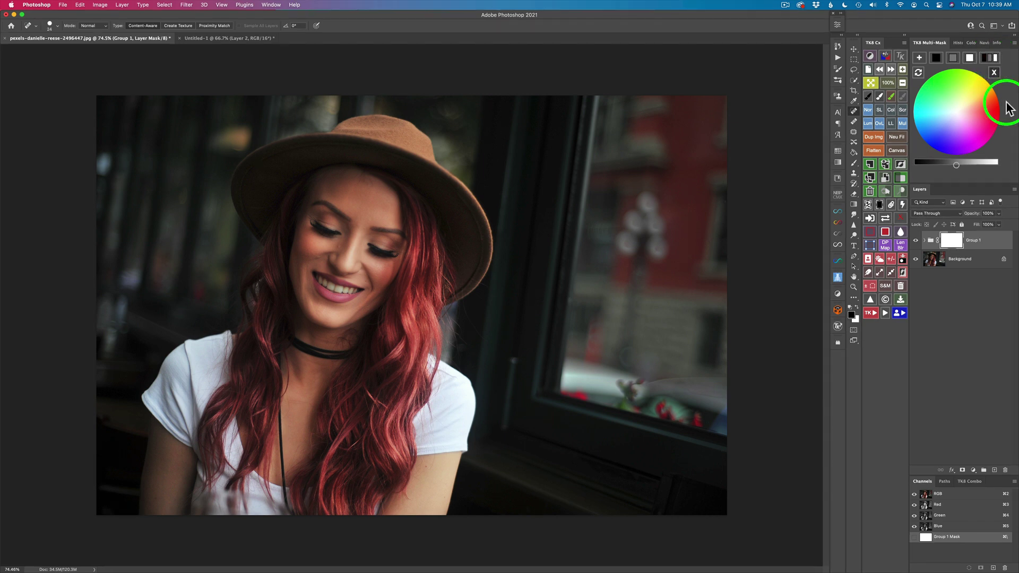
Step: Add a Color Grading curves layer above Group 1 and display its curve properties
{"action": "left_click", "coordinate": [919, 55]}
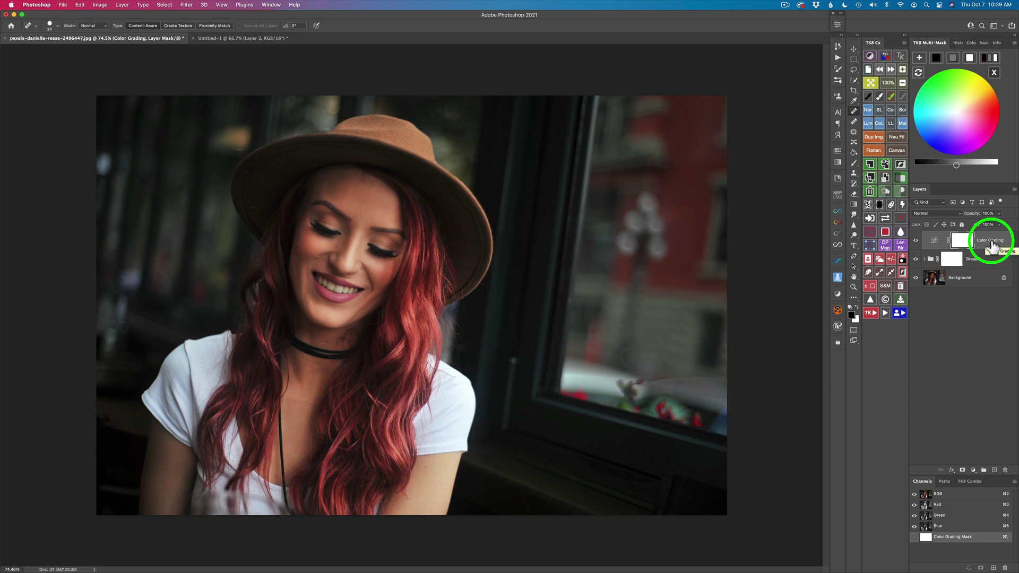
{"action": "left_click", "coordinate": [839, 22]}
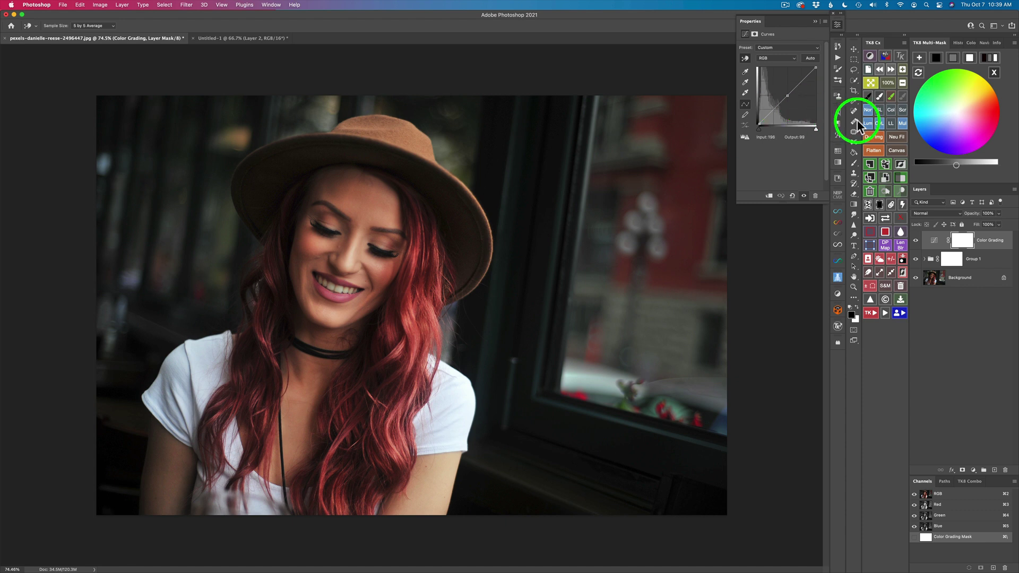
{"action": "left_click", "coordinate": [956, 94]}
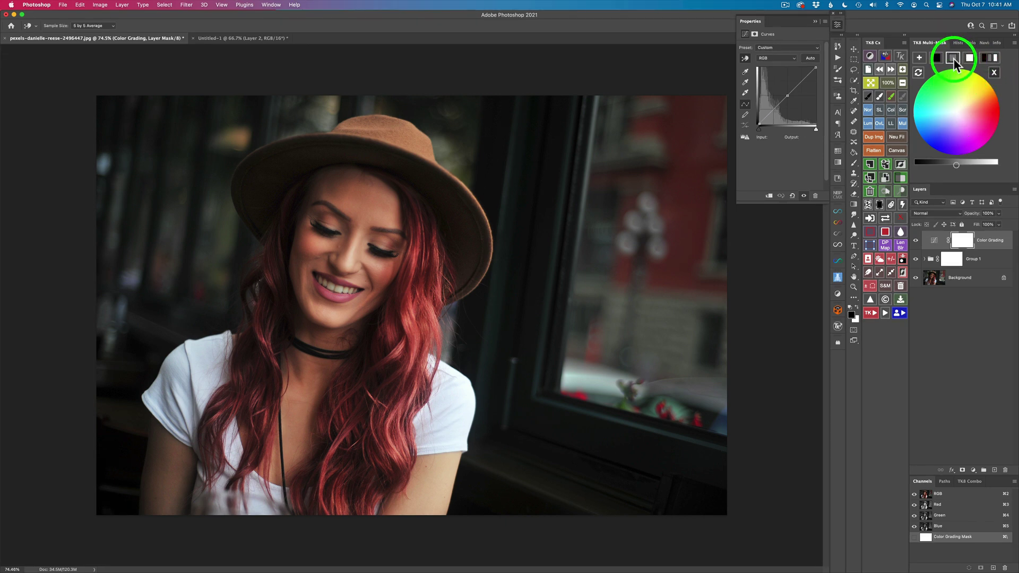
Step: Try different midtone tints on the color wheel, settle on a moderate blue, and compare with the Color Grading layer hidden
{"action": "left_click", "coordinate": [954, 56]}
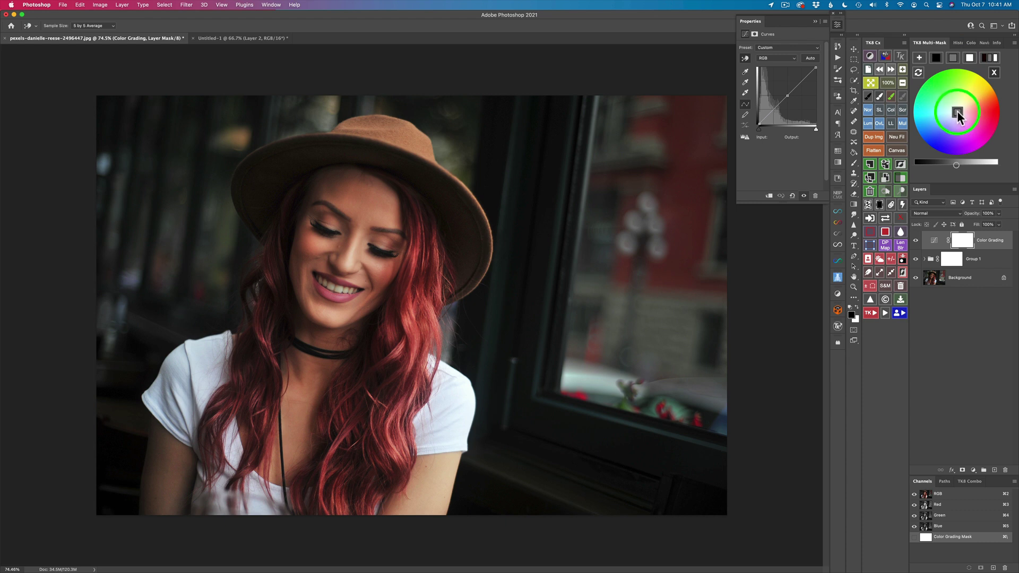
{"action": "left_click_drag", "start_coordinate": [958, 113], "coordinate": [940, 131]}
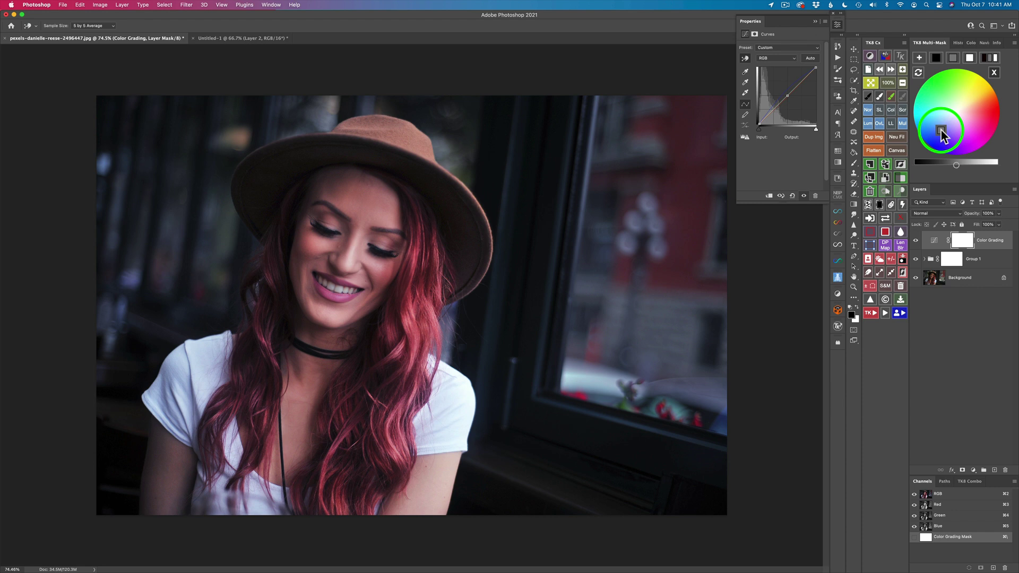
{"action": "mouse_move", "coordinate": [941, 129]}
{"action": "left_mouse_down"}
{"action": "mouse_move", "coordinate": [970, 103]}
{"action": "mouse_move", "coordinate": [972, 125]}
{"action": "left_mouse_up"}
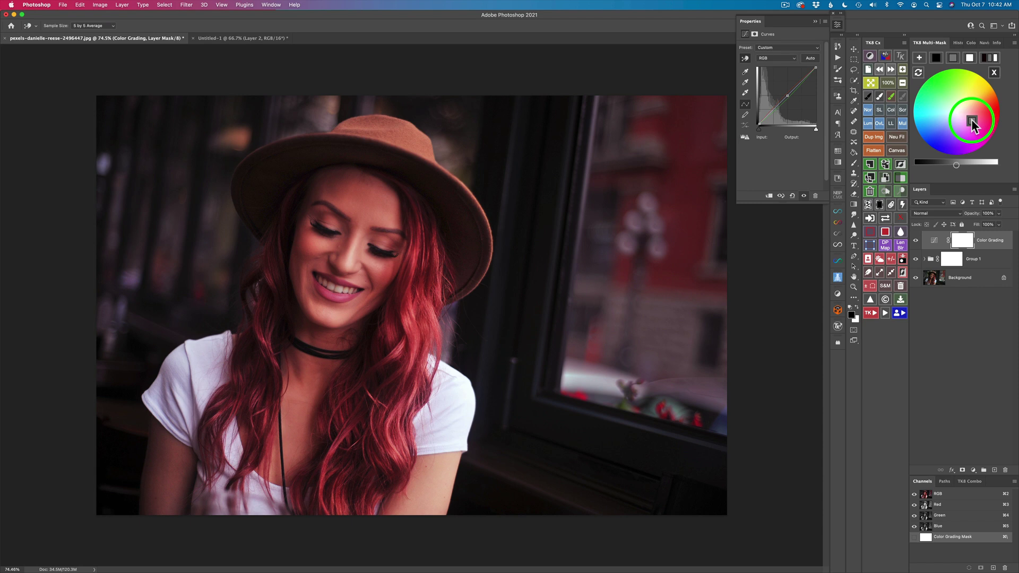
{"action": "mouse_move", "coordinate": [972, 122]}
{"action": "left_mouse_down"}
{"action": "mouse_move", "coordinate": [967, 105]}
{"action": "mouse_move", "coordinate": [947, 127]}
{"action": "left_mouse_up"}
{"action": "left_click", "coordinate": [947, 123]}
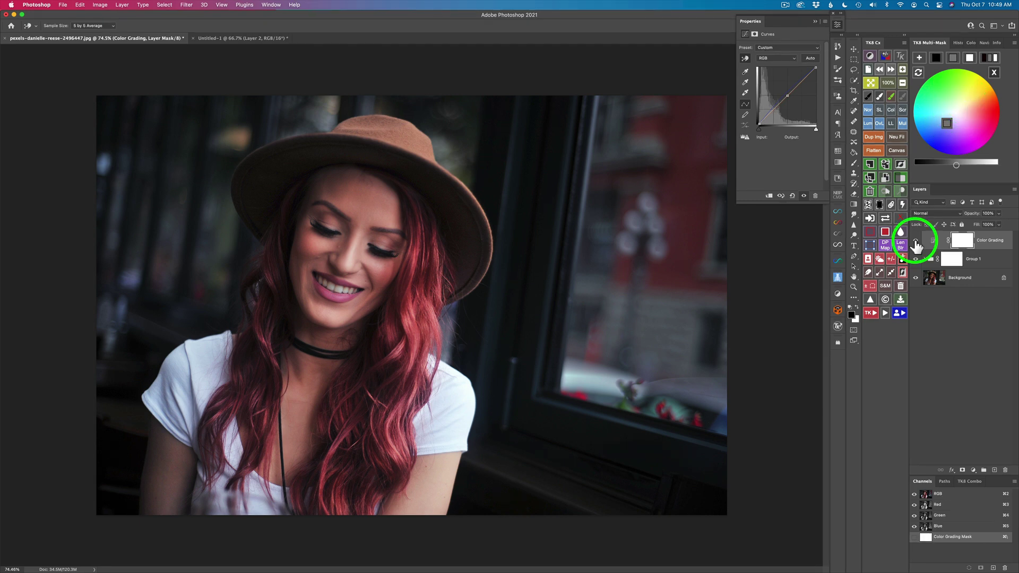
{"action": "left_click", "coordinate": [916, 241]}
{"action": "left_click", "coordinate": [916, 241]}
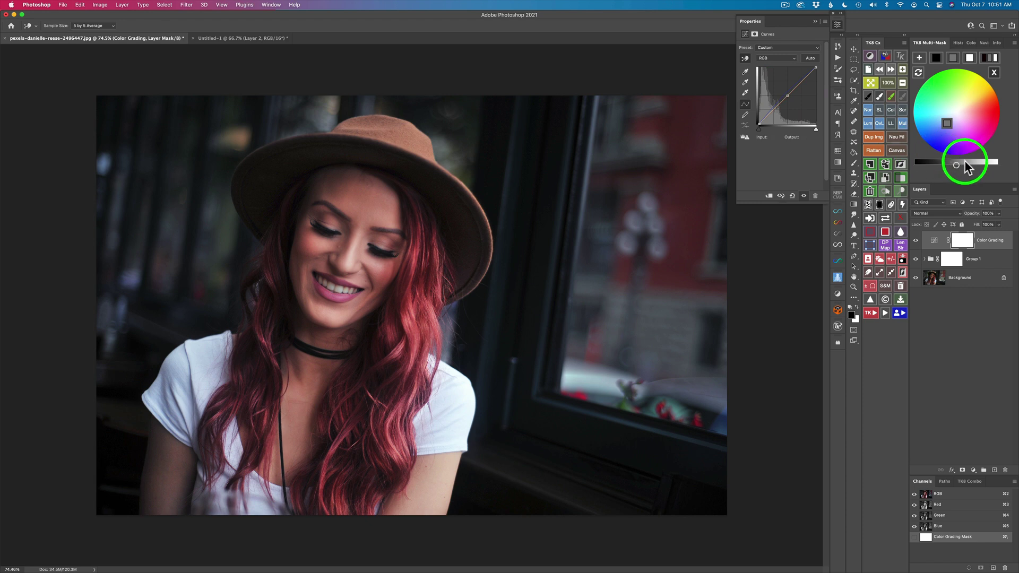
Step: Try brightening and darkening the midtones' luminosity, ending just slightly brighter than neutral
{"action": "left_click_drag", "start_coordinate": [956, 165], "coordinate": [967, 167]}
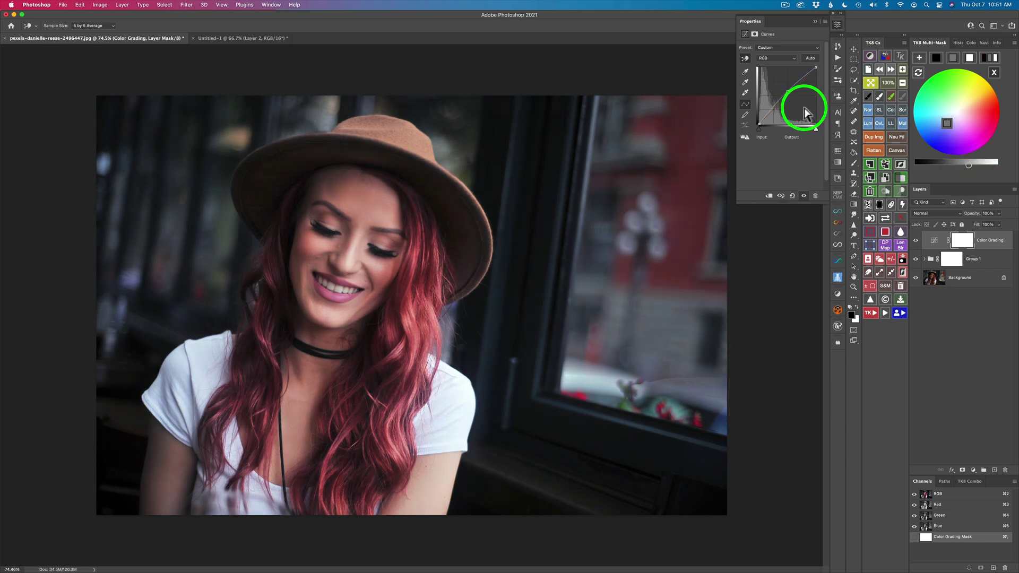
{"action": "left_click_drag", "start_coordinate": [968, 165], "coordinate": [947, 165]}
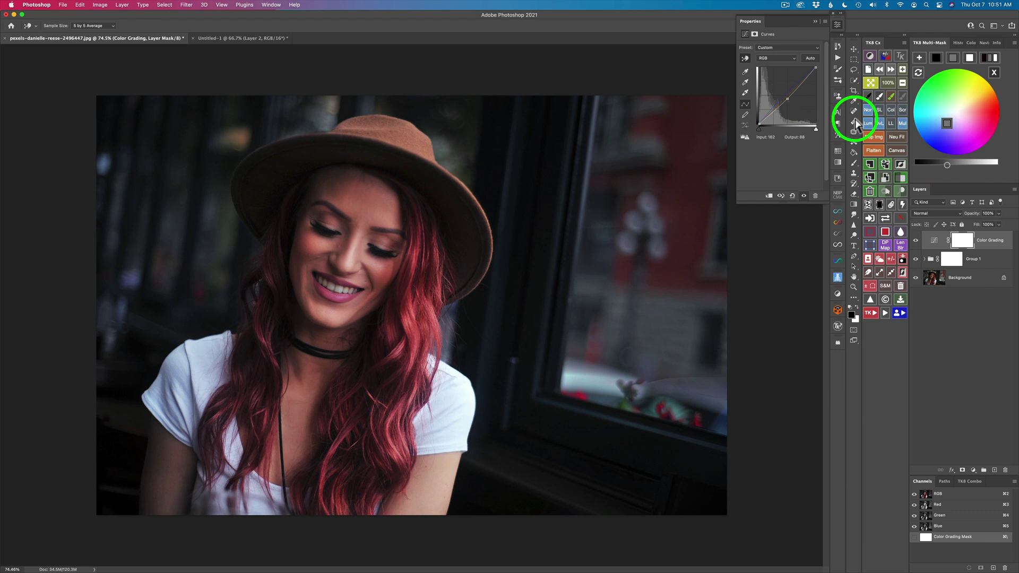
{"action": "left_click_drag", "start_coordinate": [948, 165], "coordinate": [958, 165]}
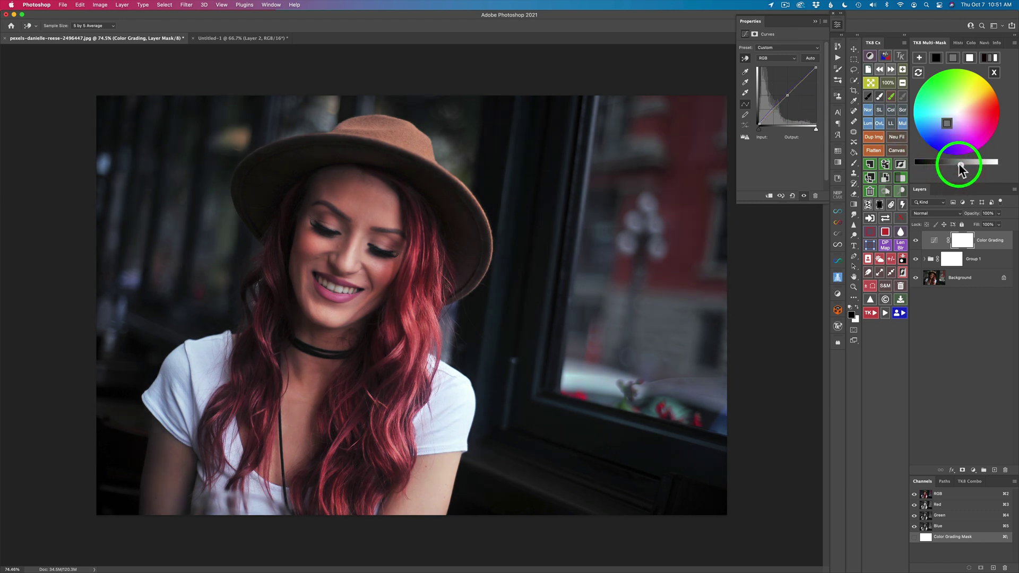
{"action": "left_click", "coordinate": [957, 165]}
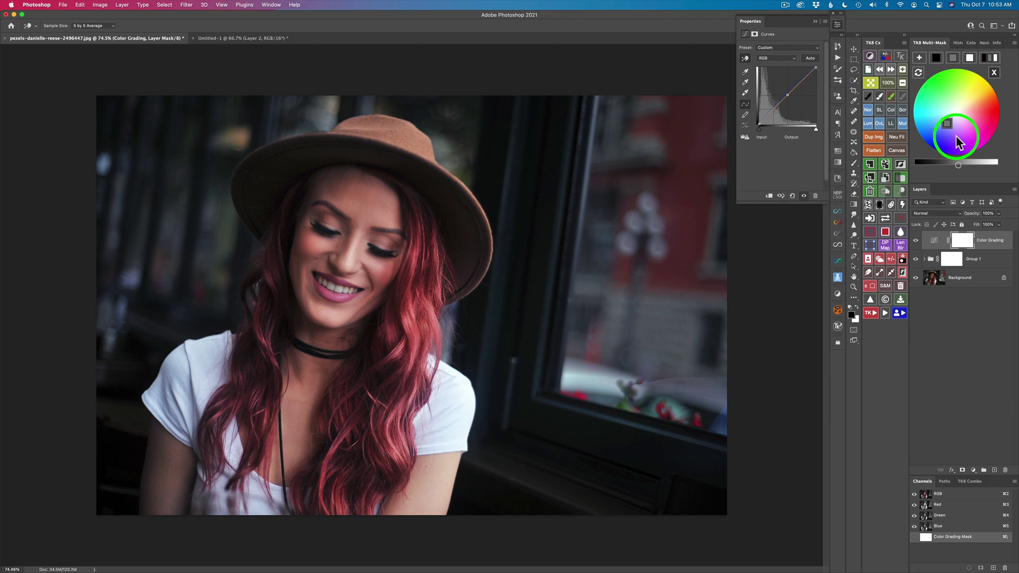
Step: Try shifting the shadows moderately toward blue on the color wheel
{"action": "left_click", "coordinate": [935, 58]}
{"action": "left_click", "coordinate": [937, 57]}
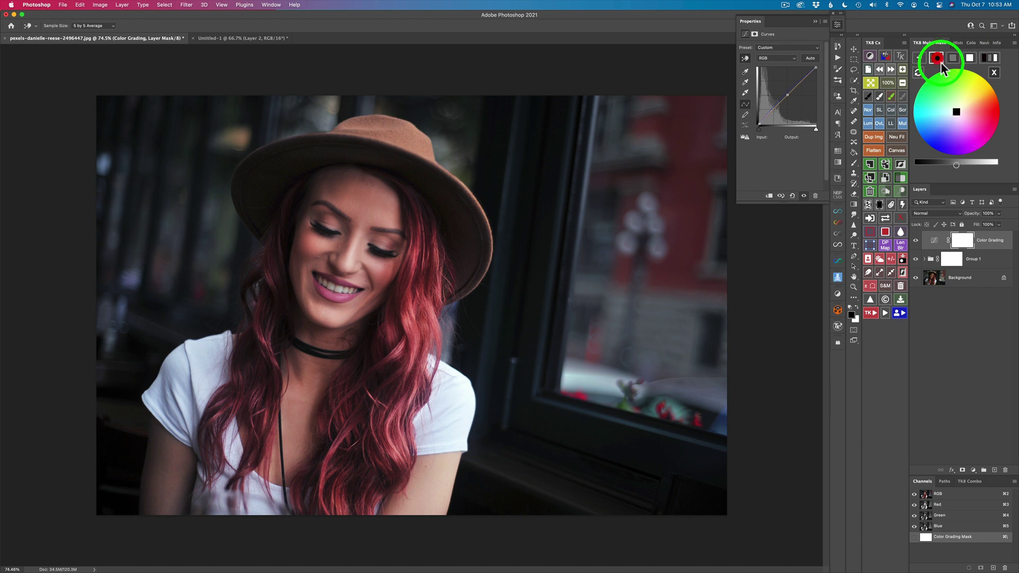
{"action": "left_click_drag", "start_coordinate": [955, 111], "coordinate": [947, 120]}
{"action": "left_click_drag", "start_coordinate": [571, 171], "coordinate": [506, 173]}
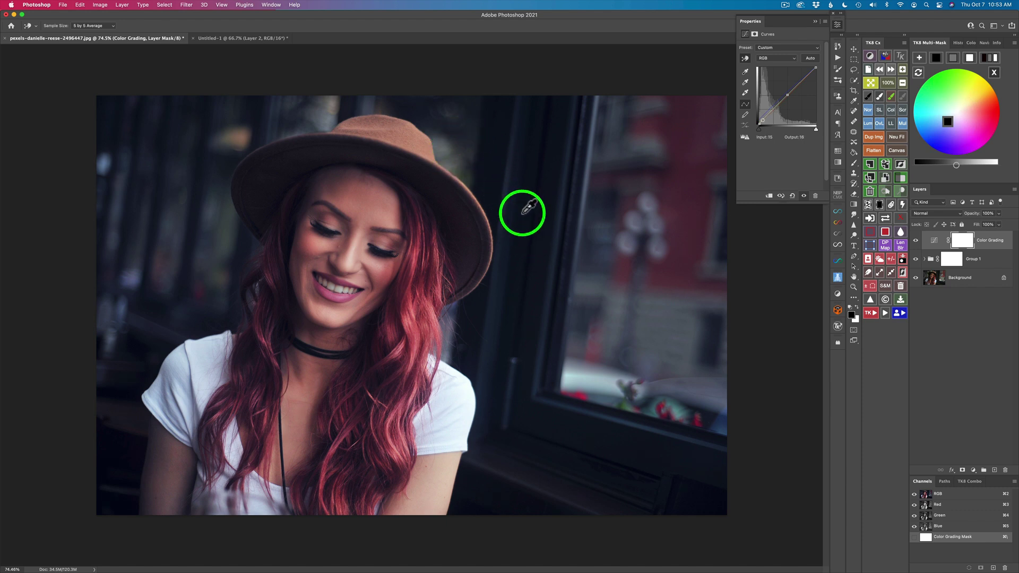
Step: Try darker and brighter luminosity for the shadows, and reset the shadows' color and luminosity to neutral
{"action": "left_click_drag", "start_coordinate": [955, 165], "coordinate": [947, 165]}
{"action": "left_click", "coordinate": [954, 165]}
{"action": "left_click", "coordinate": [959, 165]}
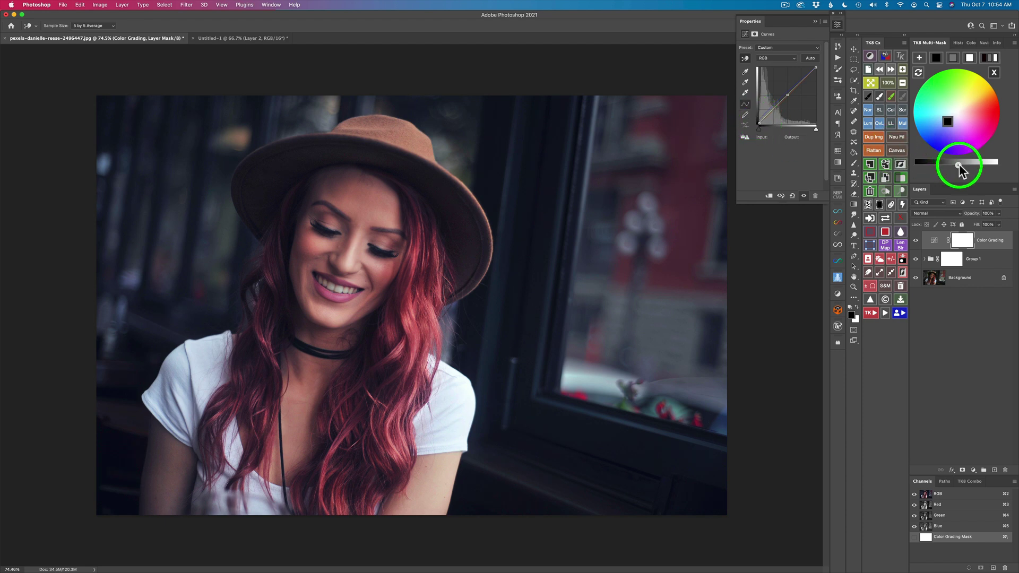
{"action": "left_click_drag", "start_coordinate": [959, 164], "coordinate": [964, 164]}
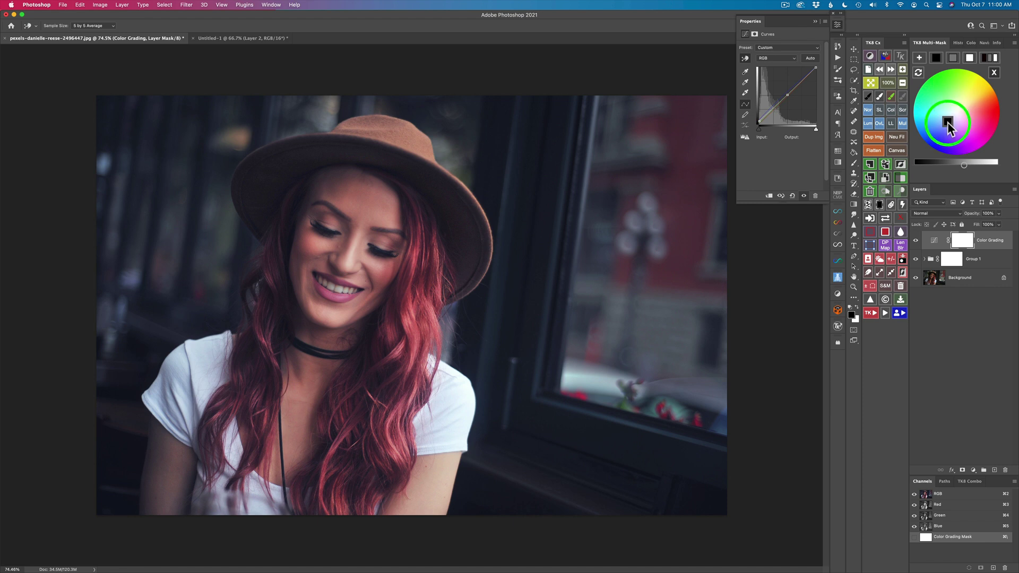
{"action": "left_click", "coordinate": [936, 58]}
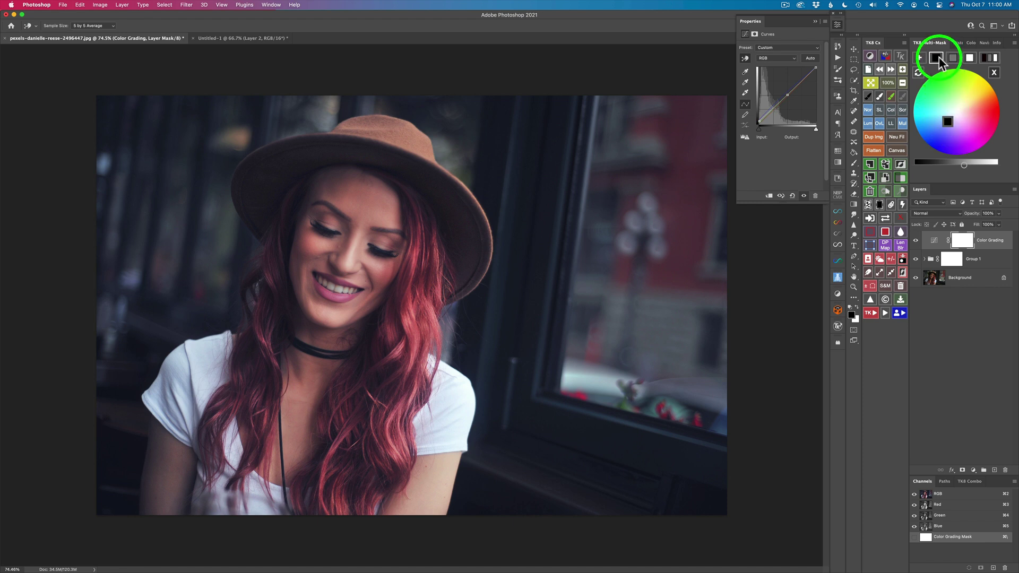
{"action": "left_click", "coordinate": [958, 113]}
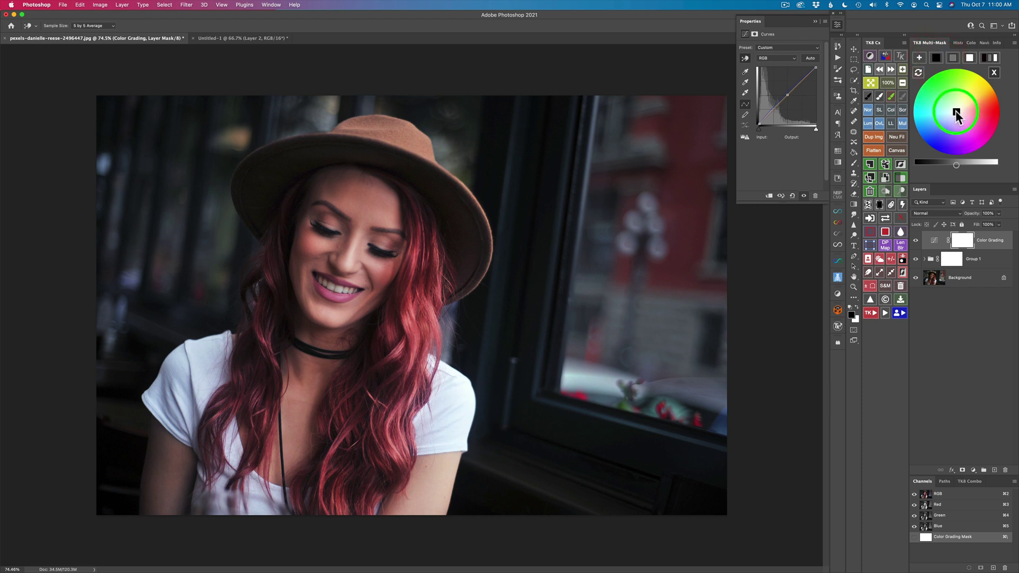
Step: Reset the midtones to neutral and shift them slightly toward blue on the color wheel
{"action": "left_click", "coordinate": [947, 123]}
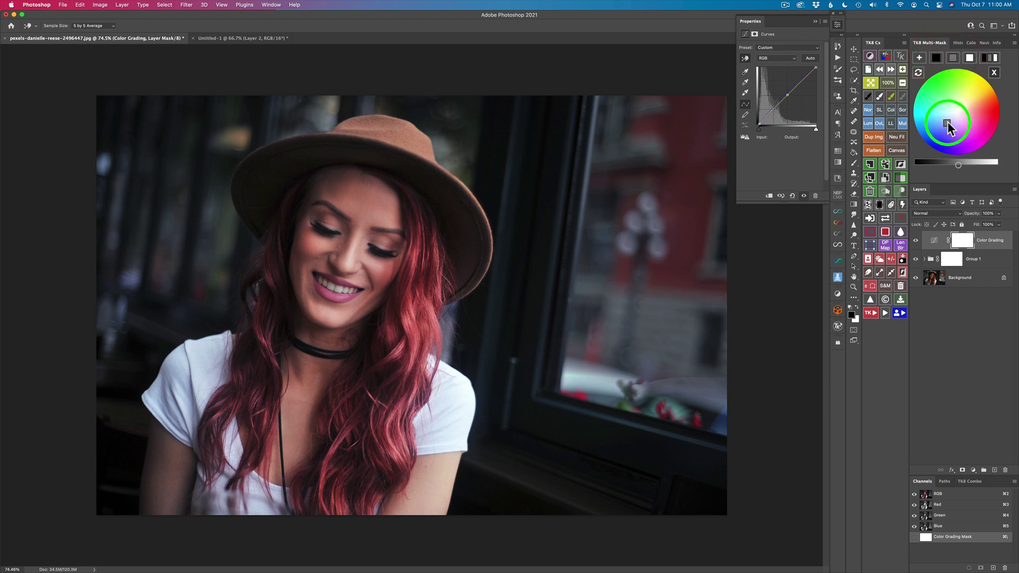
{"action": "left_click", "coordinate": [947, 122]}
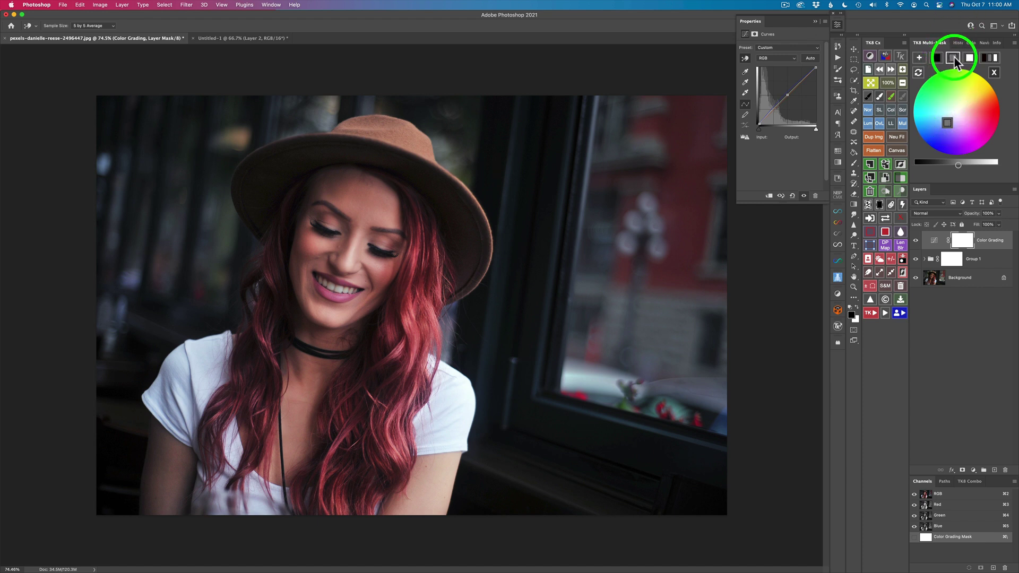
{"action": "left_click", "coordinate": [958, 112]}
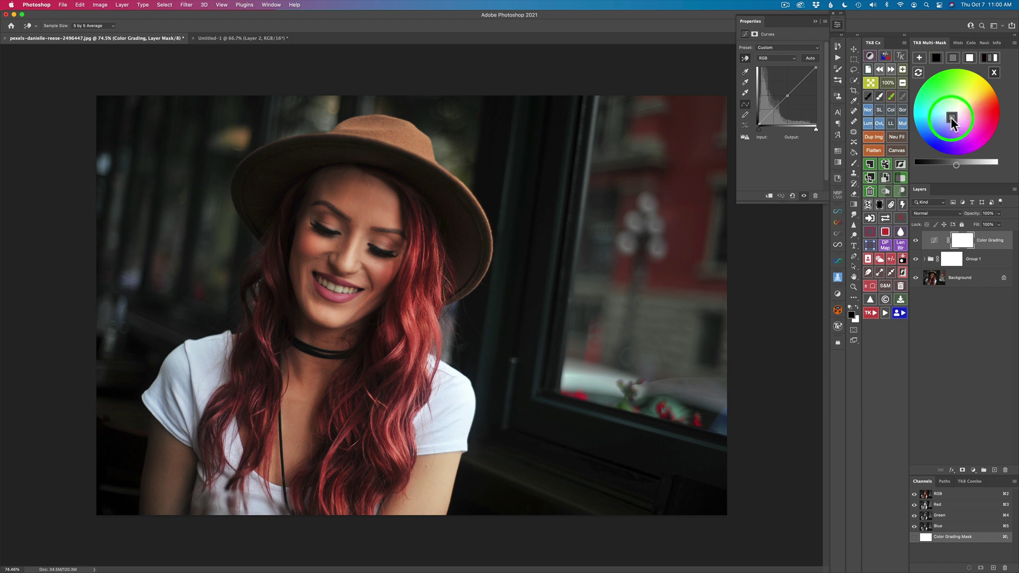
{"action": "left_click", "coordinate": [948, 119]}
Step: Raise the shadows' luminosity slightly above neutral to lift the darkest tones of the portrait
{"action": "left_click", "coordinate": [940, 61]}
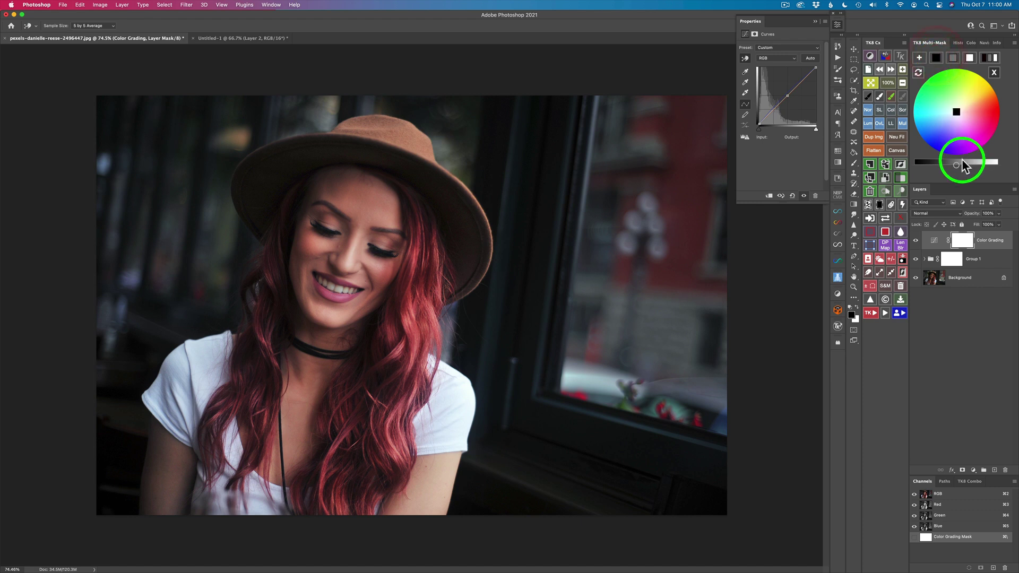
{"action": "left_click_drag", "start_coordinate": [955, 163], "coordinate": [962, 164]}
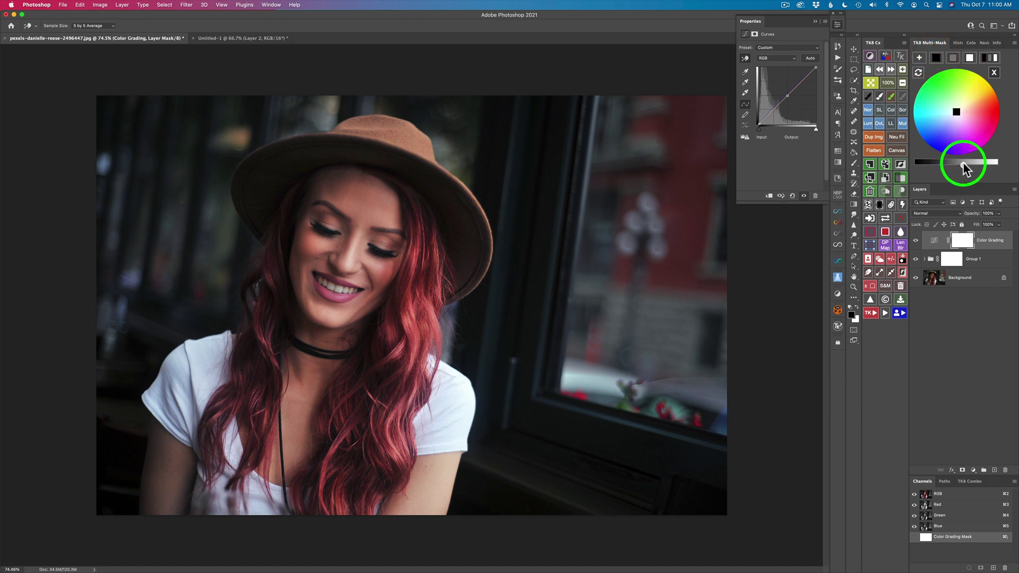
{"action": "left_click", "coordinate": [957, 113]}
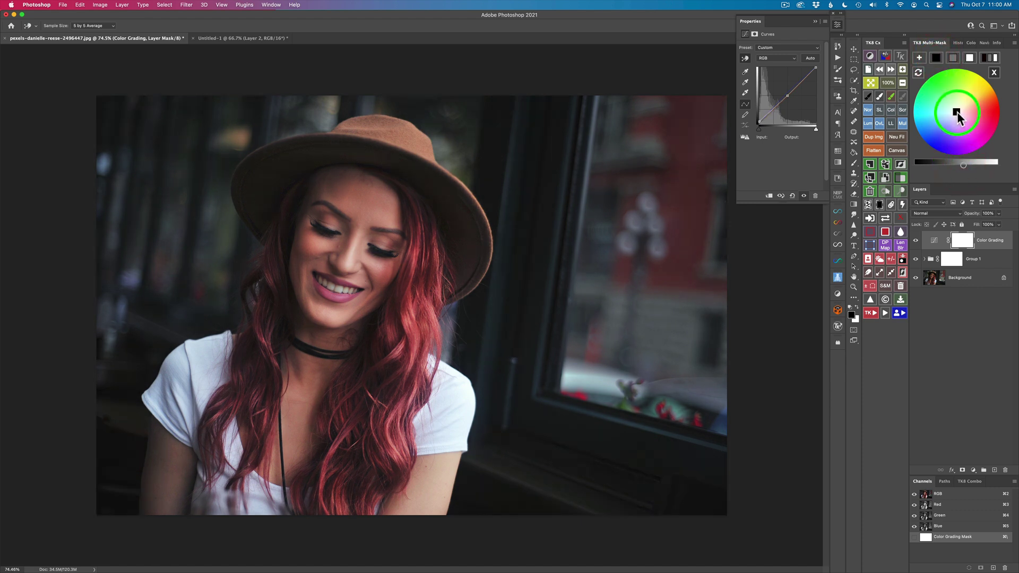
{"action": "left_click", "coordinate": [963, 165]}
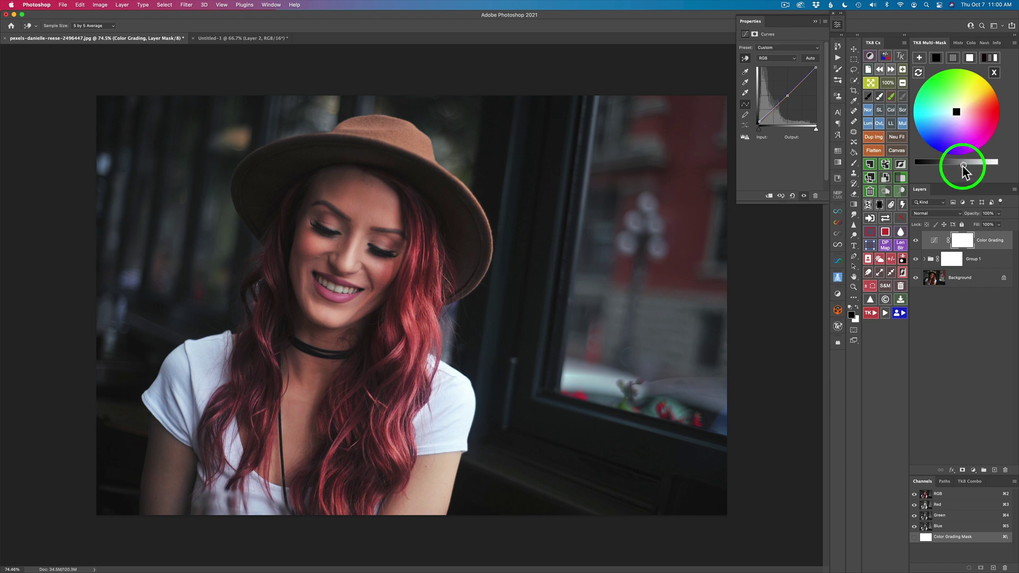
{"action": "left_click", "coordinate": [760, 116]}
{"action": "left_click_drag", "start_coordinate": [760, 116], "coordinate": [759, 122]}
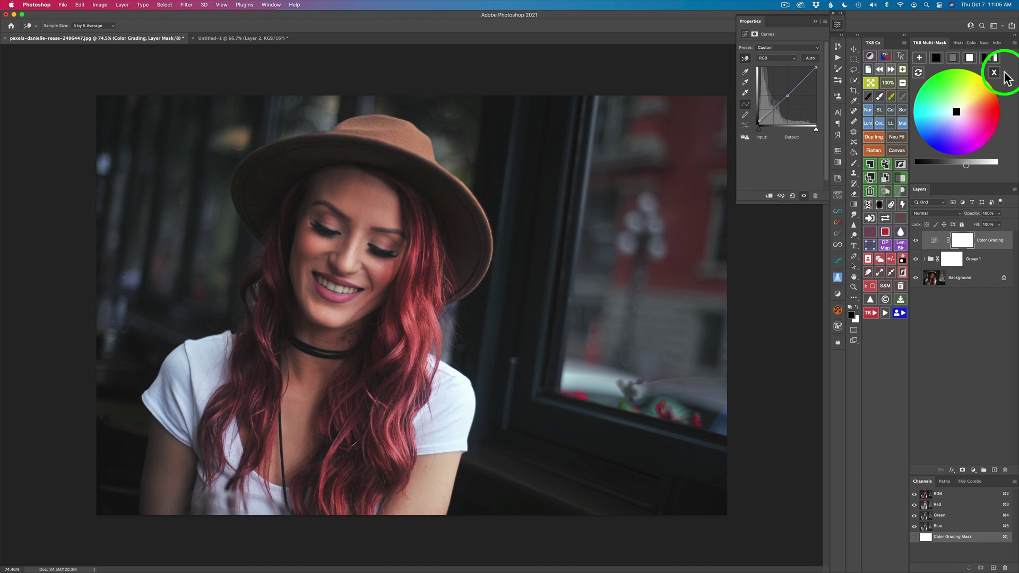
Step: Switch between the all-handles view and the highlights on the color wheel, and raise the shadows' luminosity slightly above neutral
{"action": "left_click", "coordinate": [991, 58]}
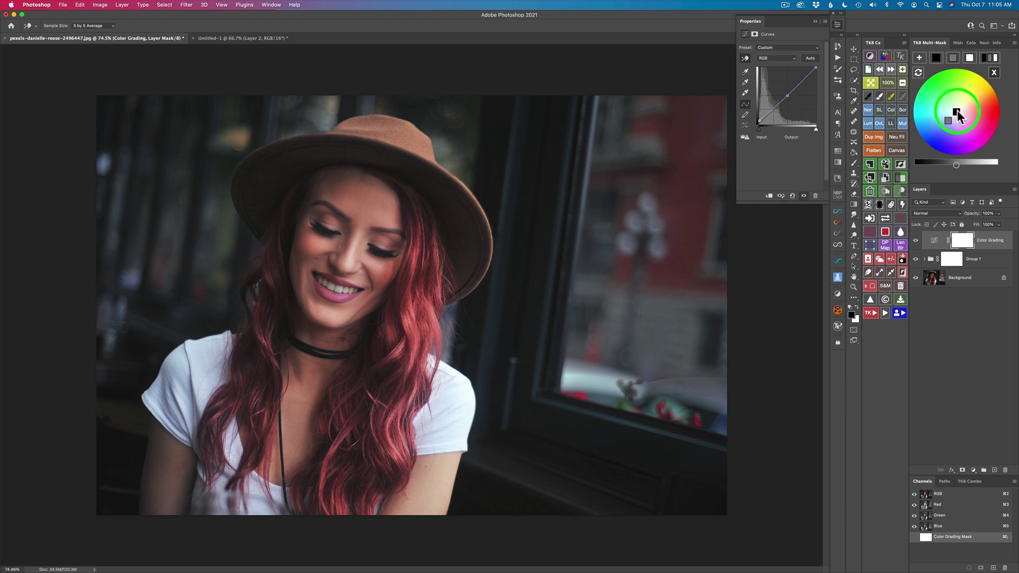
{"action": "left_click", "coordinate": [970, 58]}
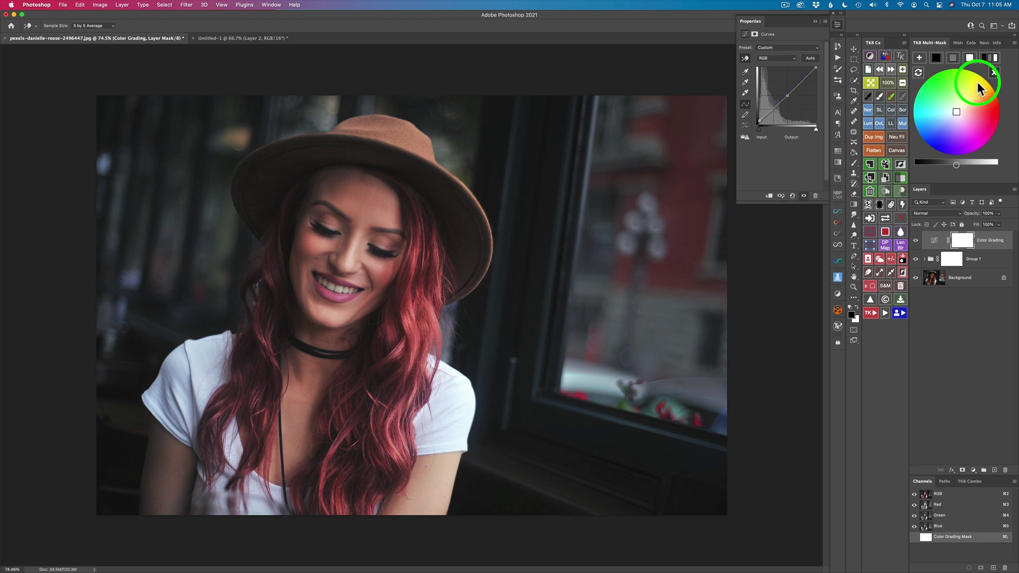
{"action": "left_click", "coordinate": [991, 57]}
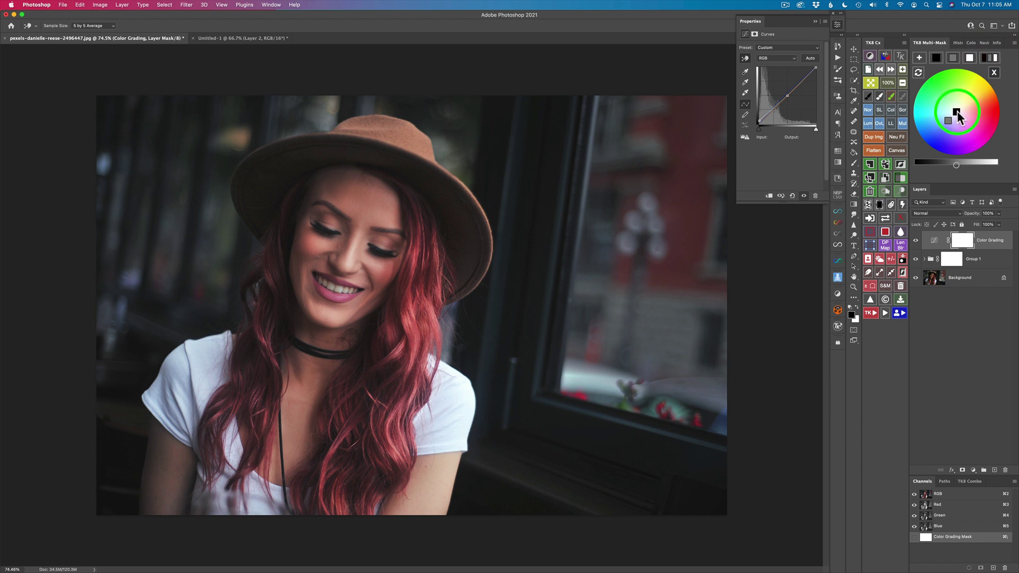
{"action": "left_click_drag", "start_coordinate": [956, 165], "coordinate": [968, 165]}
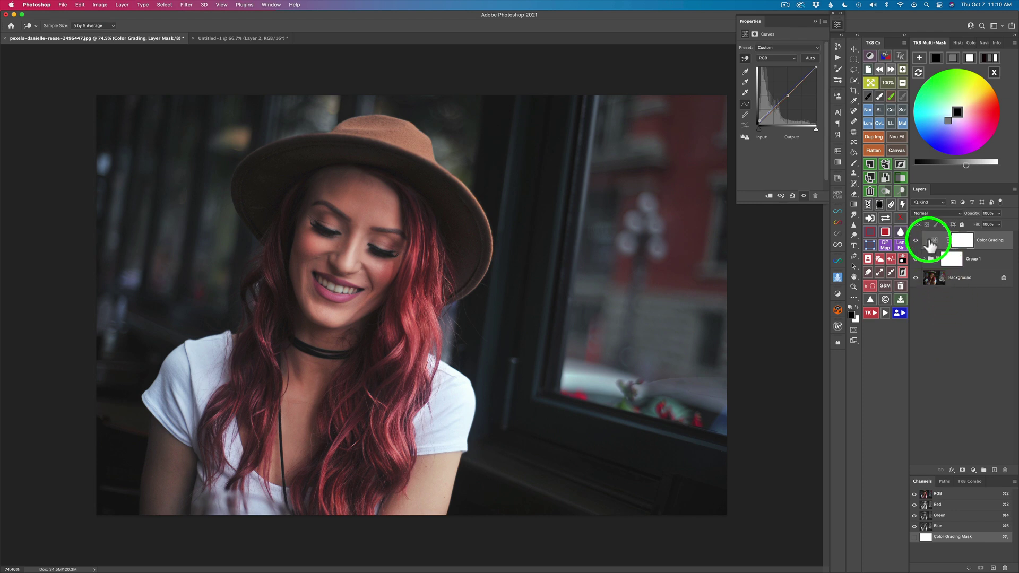
Step: Delete the Color Grading layer and exit the color wheel controls
{"action": "left_click", "coordinate": [934, 242]}
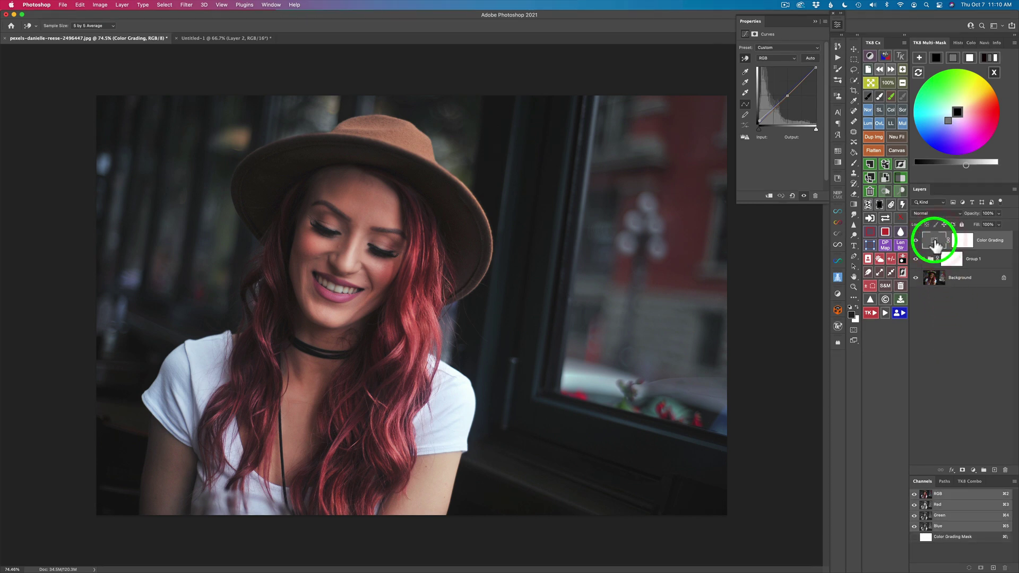
{"action": "left_click", "coordinate": [870, 192]}
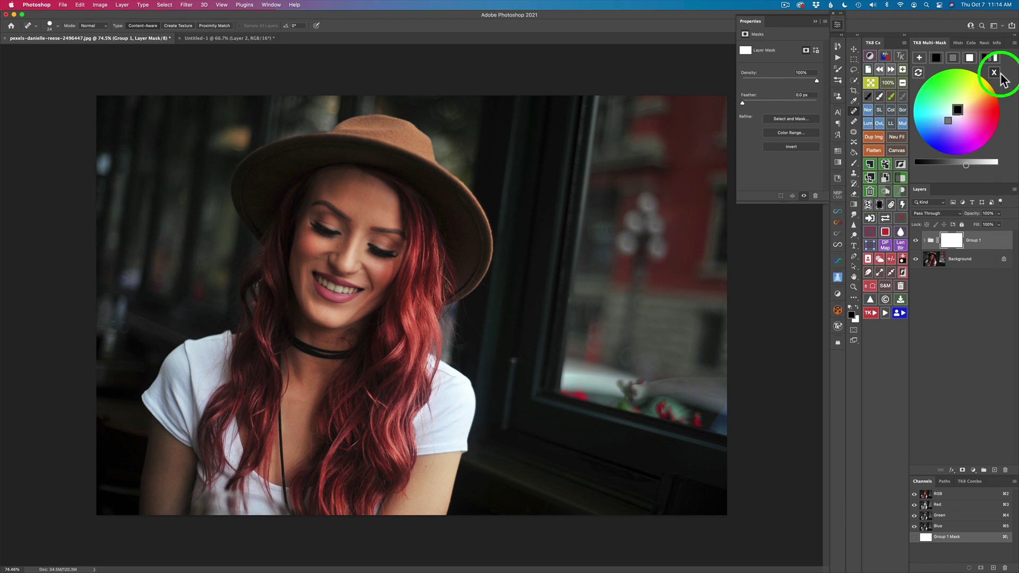
{"action": "left_click", "coordinate": [993, 73]}
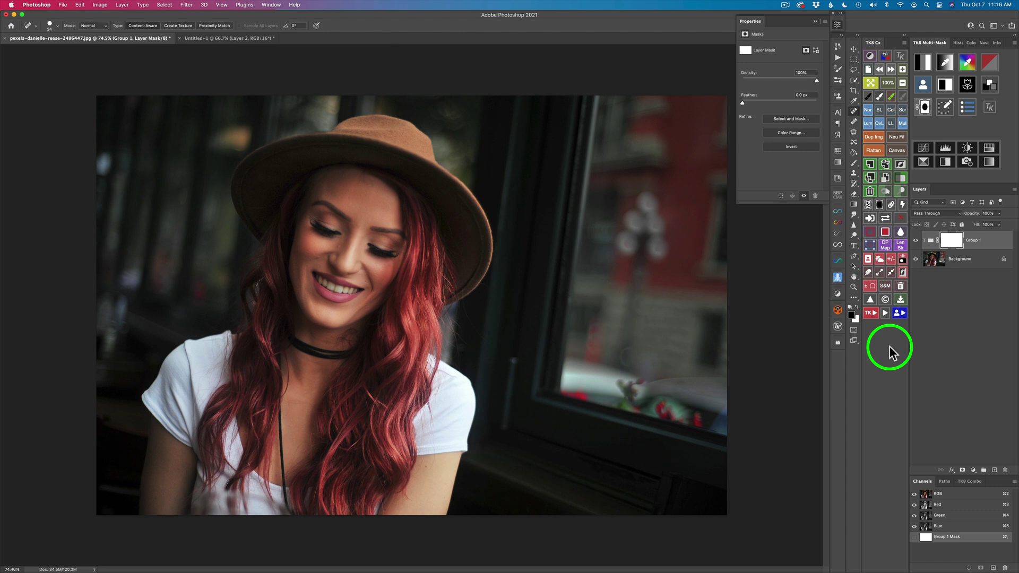
Step: Fit the portrait to the window, and look over the selection commands and the layers inside Group 1
{"action": "left_click", "coordinate": [871, 82]}
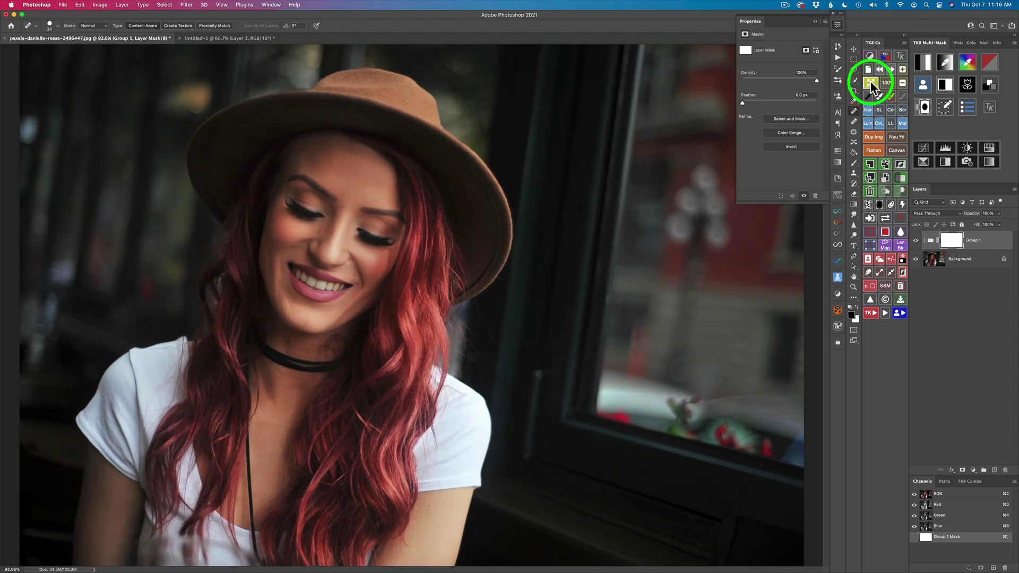
{"action": "left_click", "coordinate": [838, 24]}
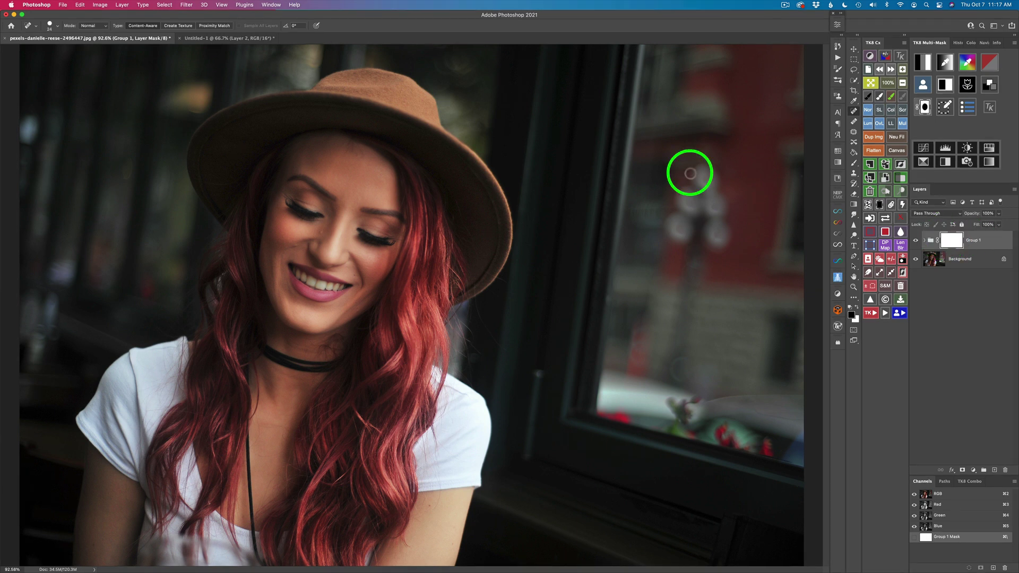
{"action": "left_click", "coordinate": [164, 4]}
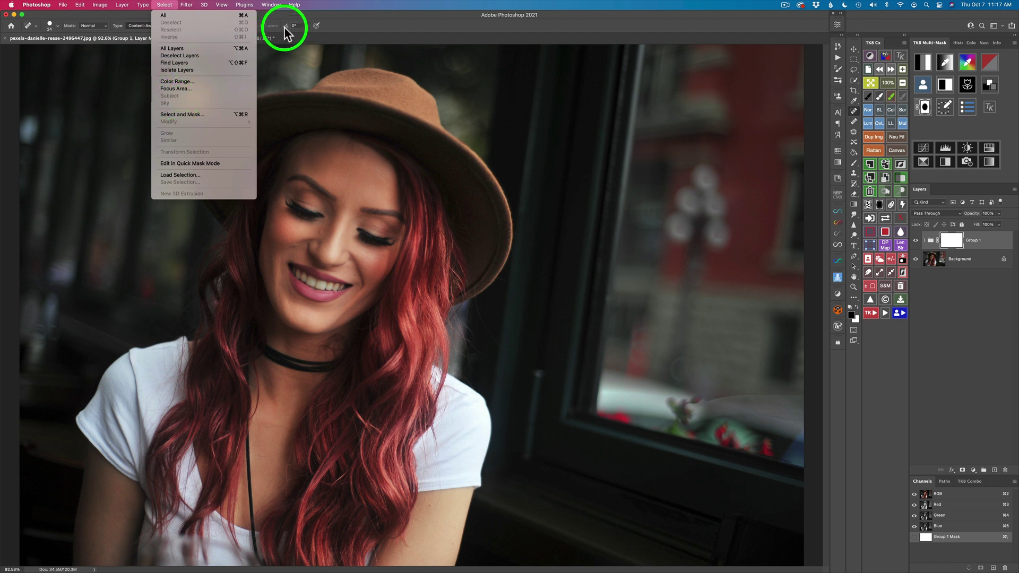
{"action": "left_click", "coordinate": [338, 24]}
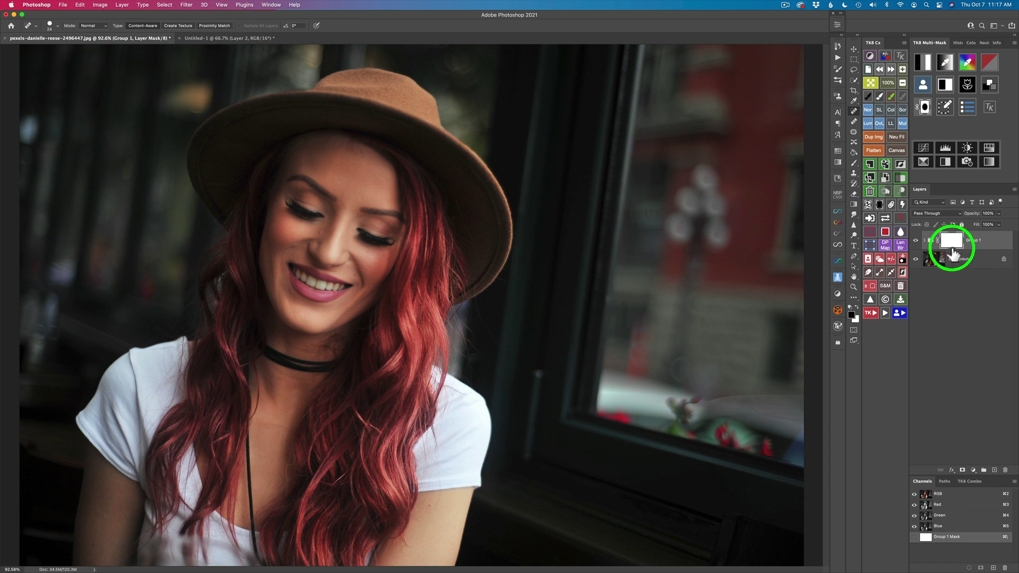
{"action": "left_click", "coordinate": [924, 239]}
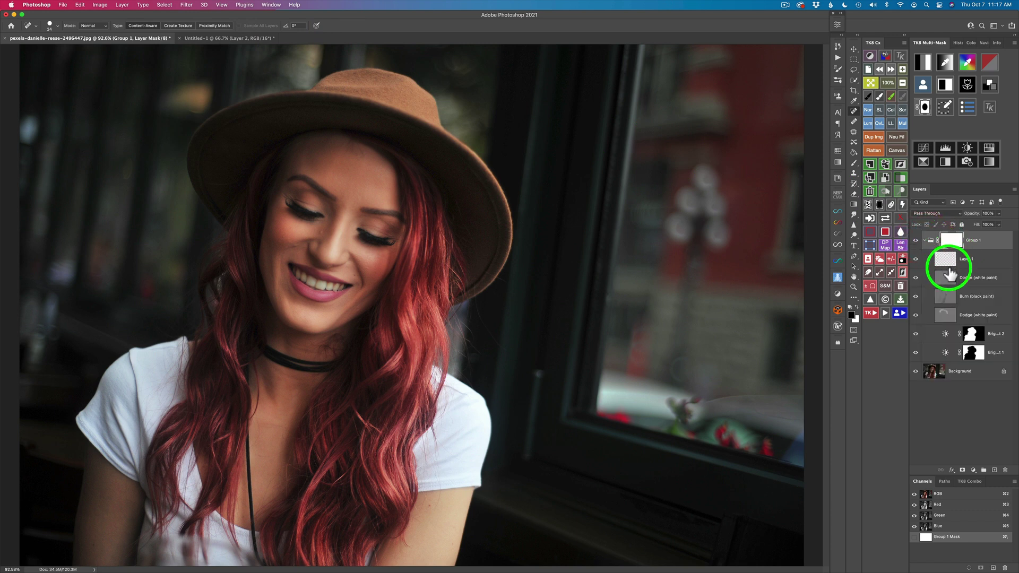
{"action": "left_click", "coordinate": [925, 240]}
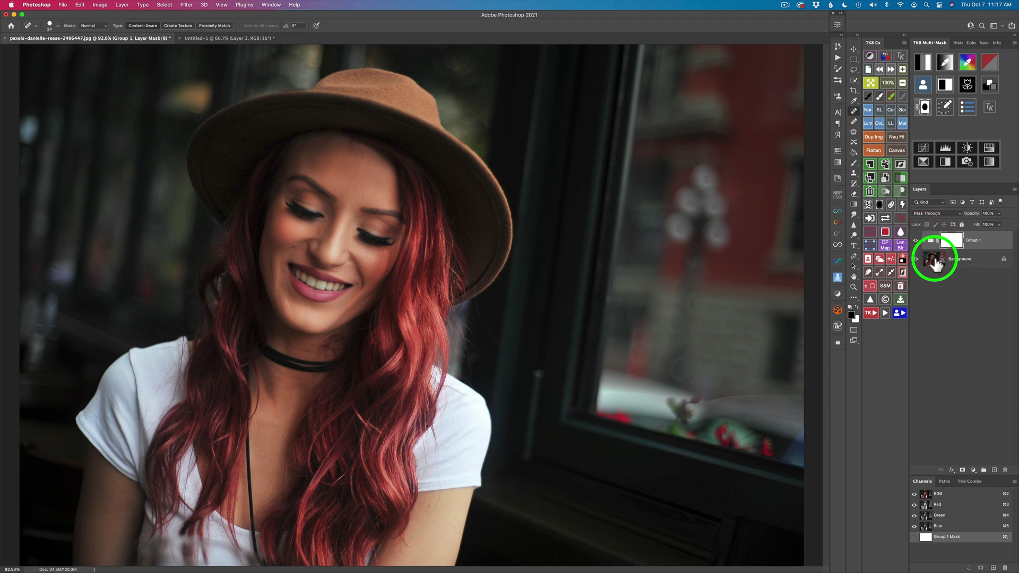
Step: Select the woman automatically on the Background layer and save the selection as a new channel named Subject
{"action": "left_click", "coordinate": [930, 264]}
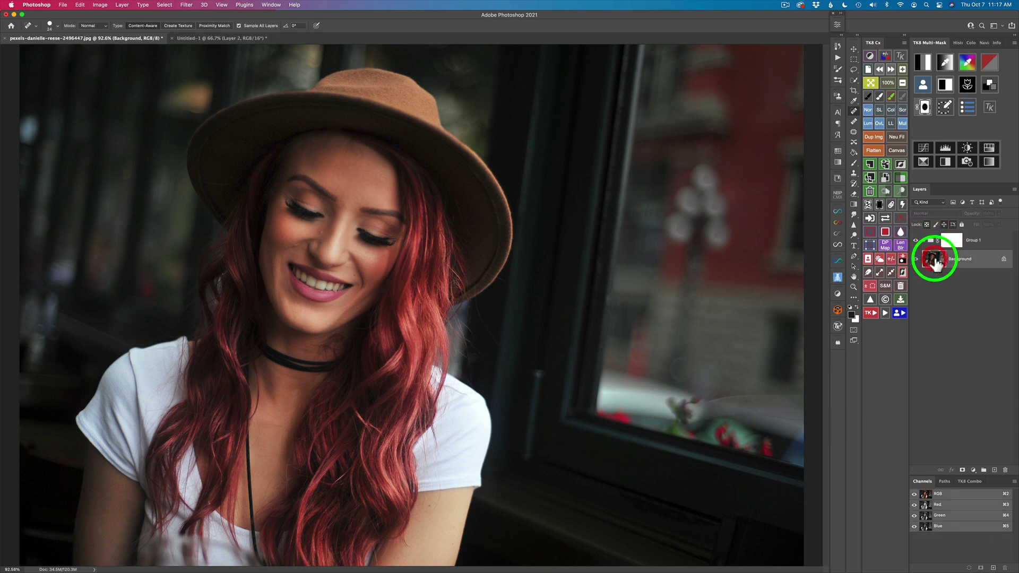
{"action": "left_click", "coordinate": [867, 258]}
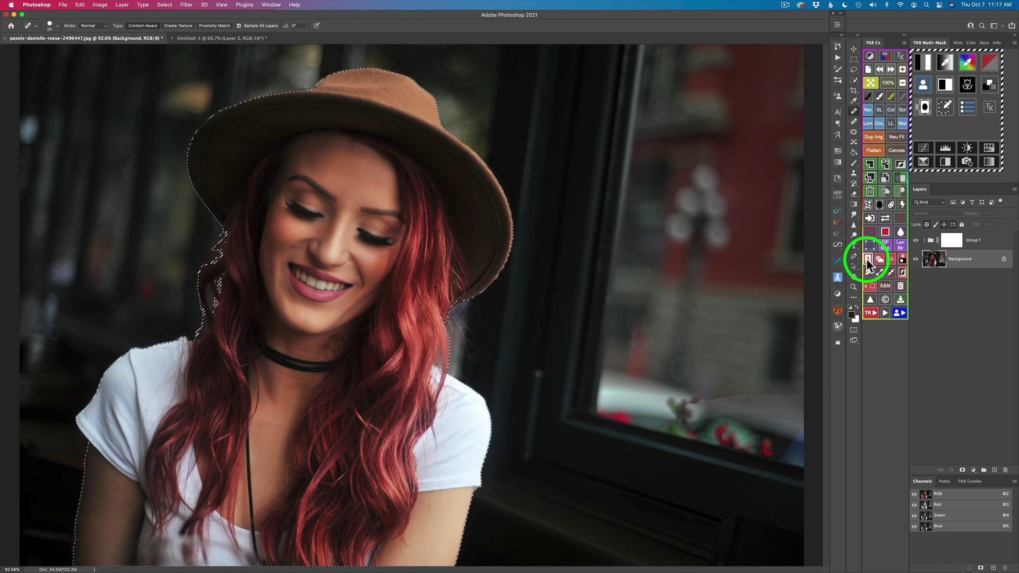
{"action": "left_click", "coordinate": [902, 257]}
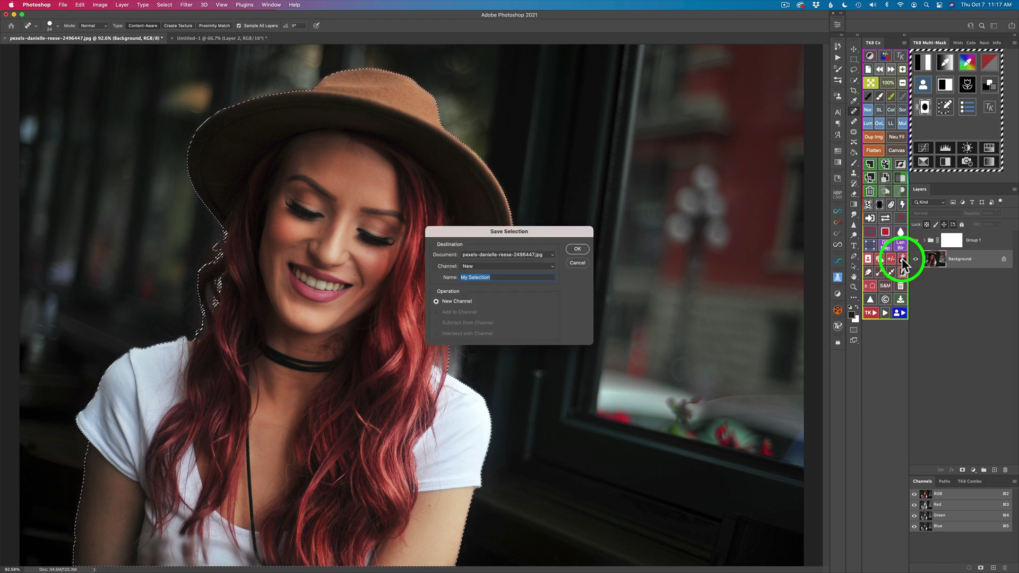
{"action": "type", "text": "Subject"}
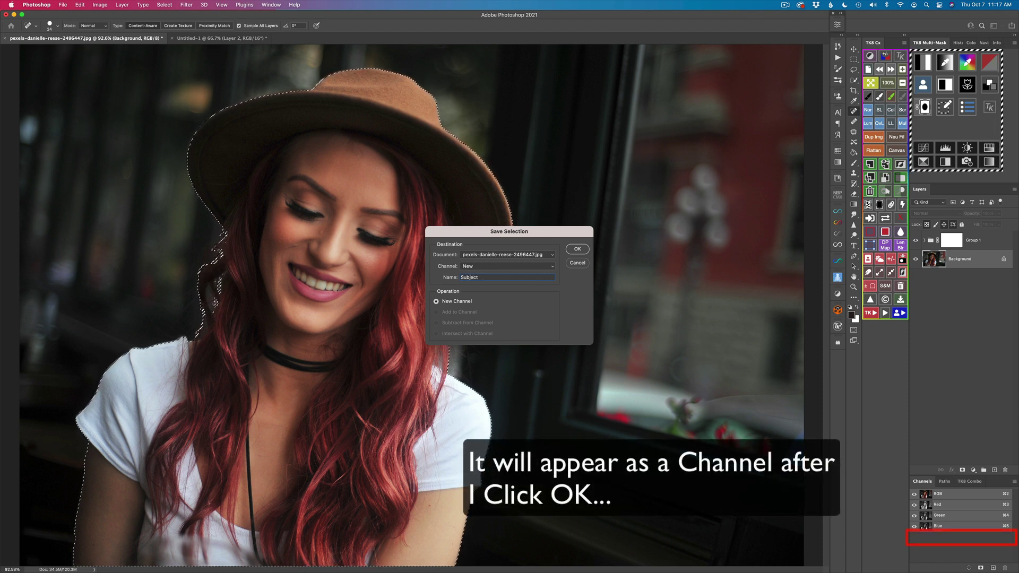
{"action": "left_click", "coordinate": [577, 247]}
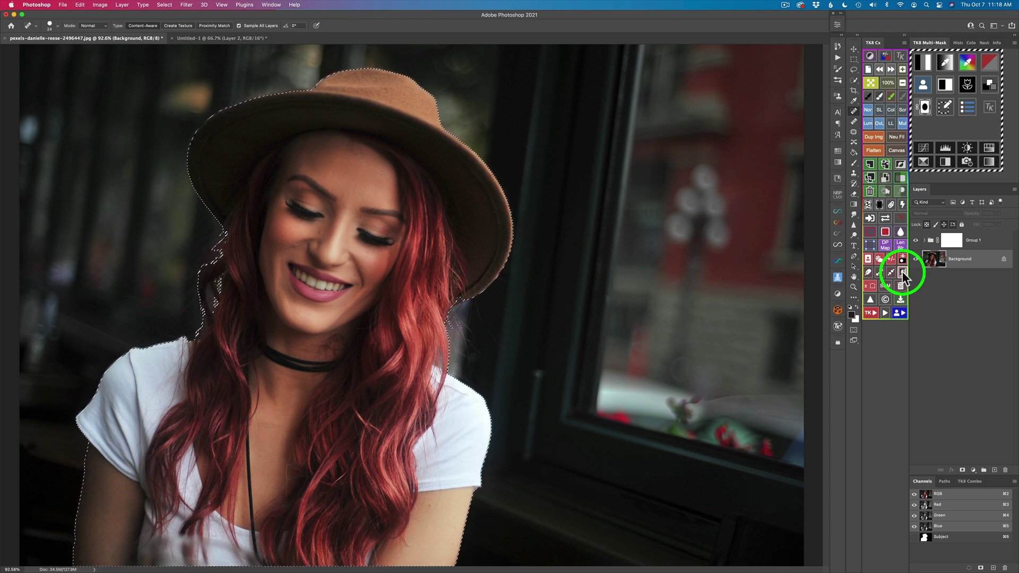
Step: Invert the subject selection, save it as a new channel named Background, and deselect
{"action": "left_click", "coordinate": [902, 272]}
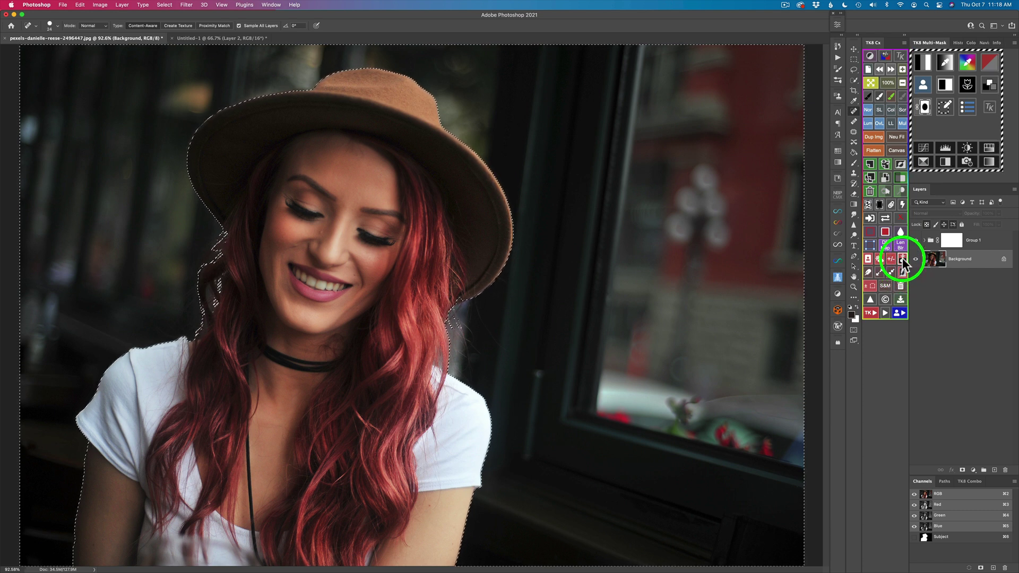
{"action": "left_click", "coordinate": [902, 259]}
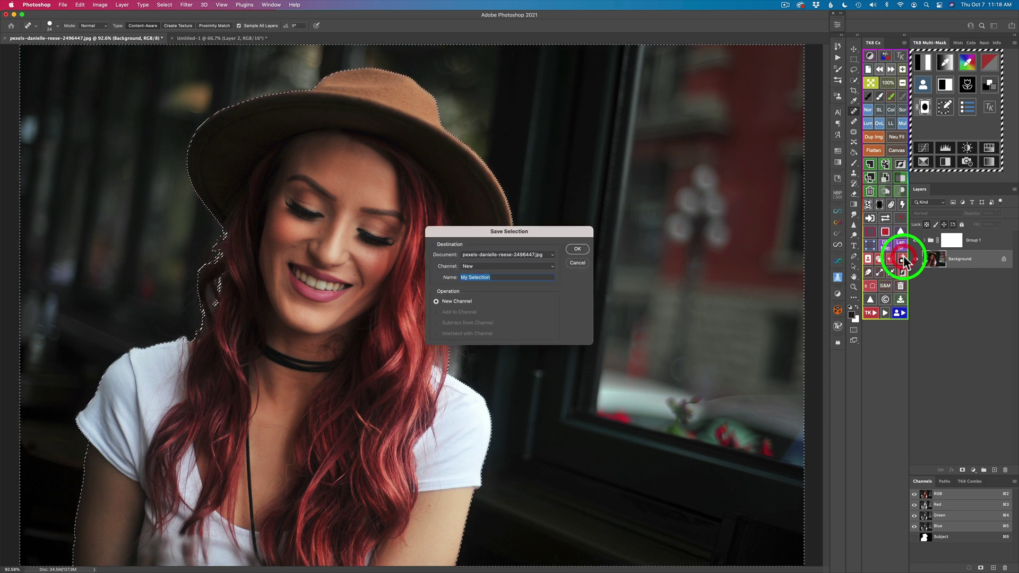
{"action": "type", "text": "Background"}
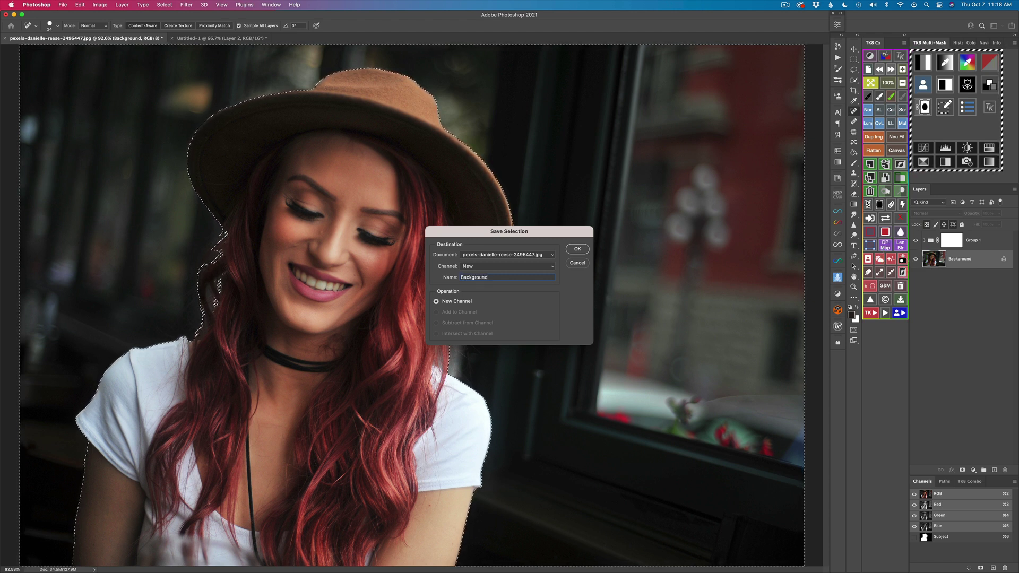
{"action": "left_click", "coordinate": [572, 250]}
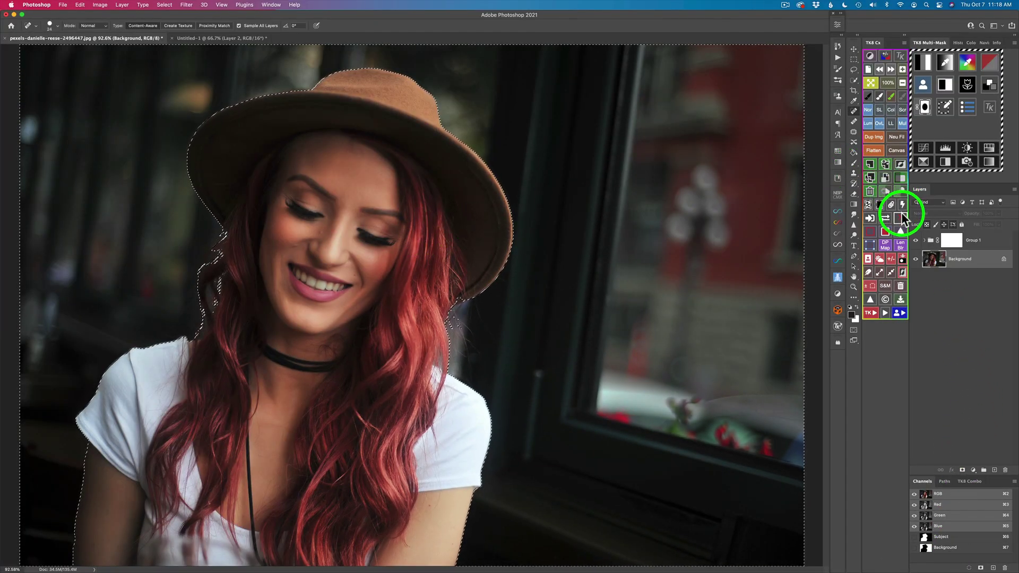
{"action": "left_click", "coordinate": [892, 260]}
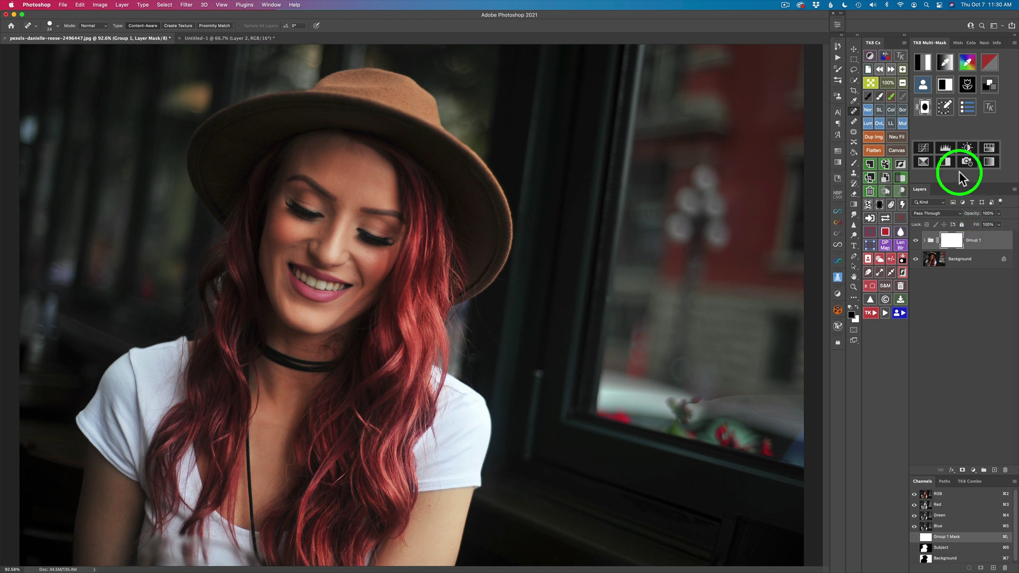
Step: Load the saved Background channel as the mask and create a Color Grading layer limited to it above Group 1
{"action": "left_click", "coordinate": [924, 86]}
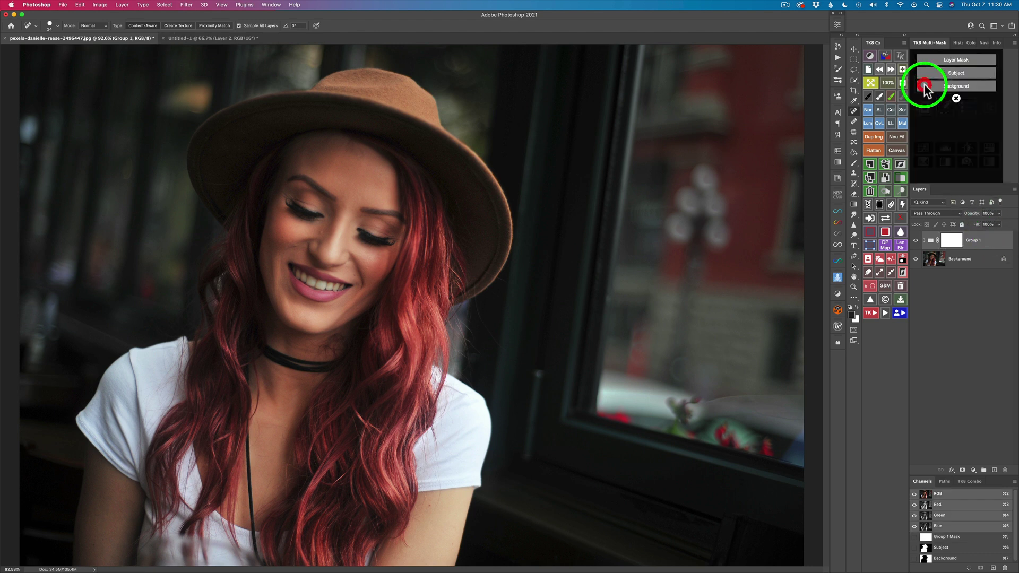
{"action": "left_click", "coordinate": [950, 85]}
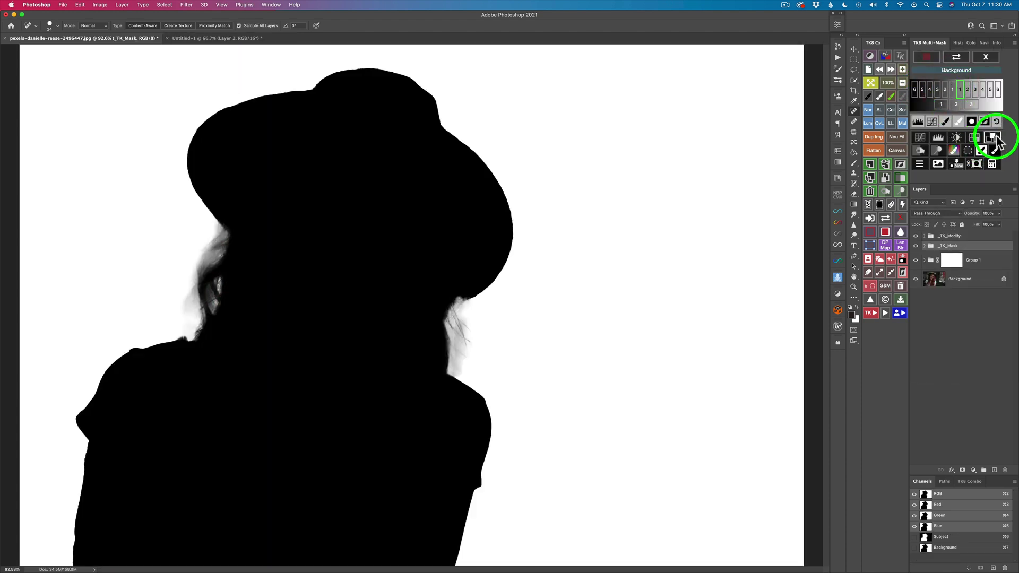
{"action": "left_click", "coordinate": [992, 139]}
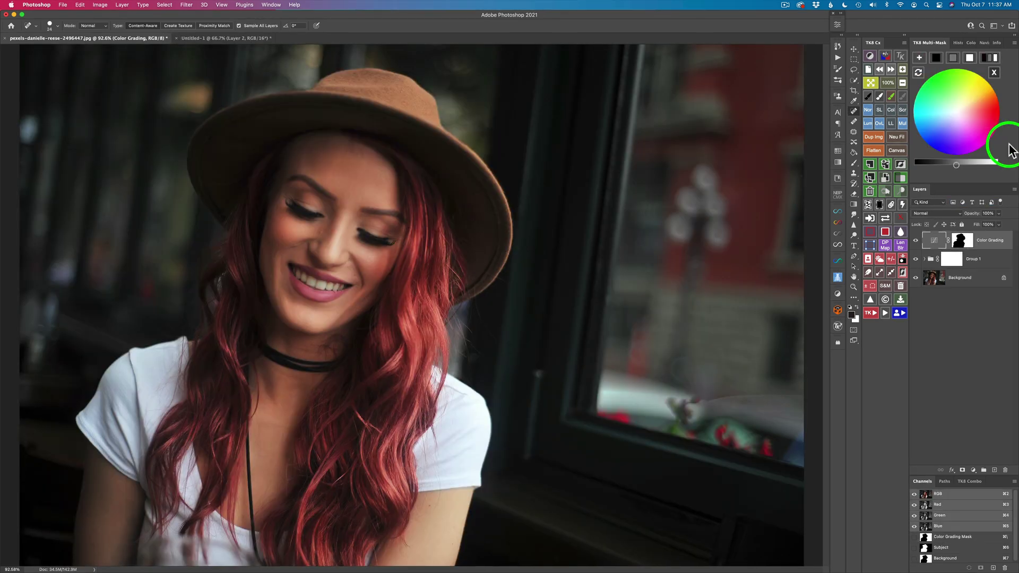
Step: Shift the masked background's shadows toward blue, lower their luminosity slightly below neutral, and compare the image with and without the grading
{"action": "left_click", "coordinate": [937, 57]}
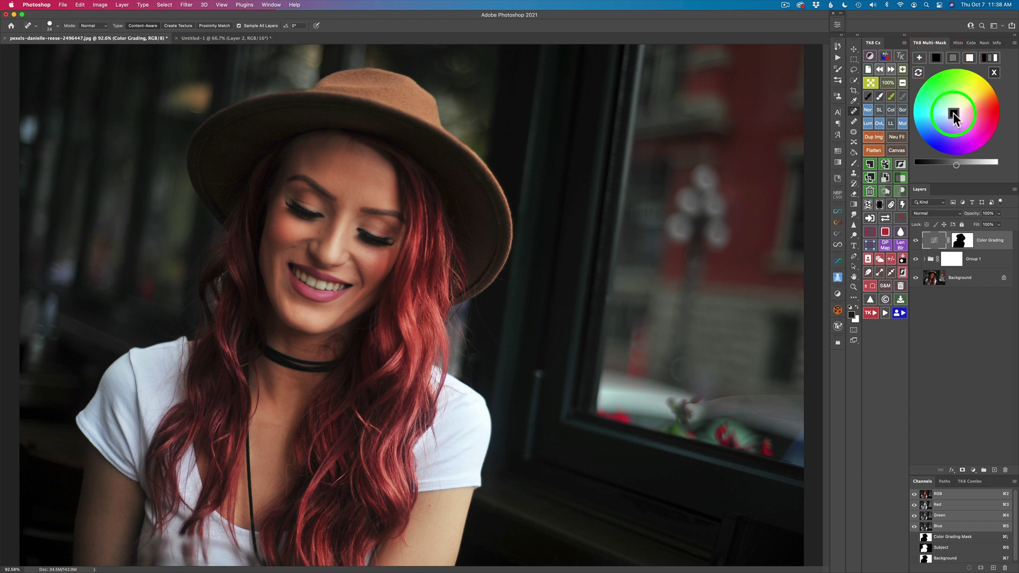
{"action": "left_click", "coordinate": [941, 127]}
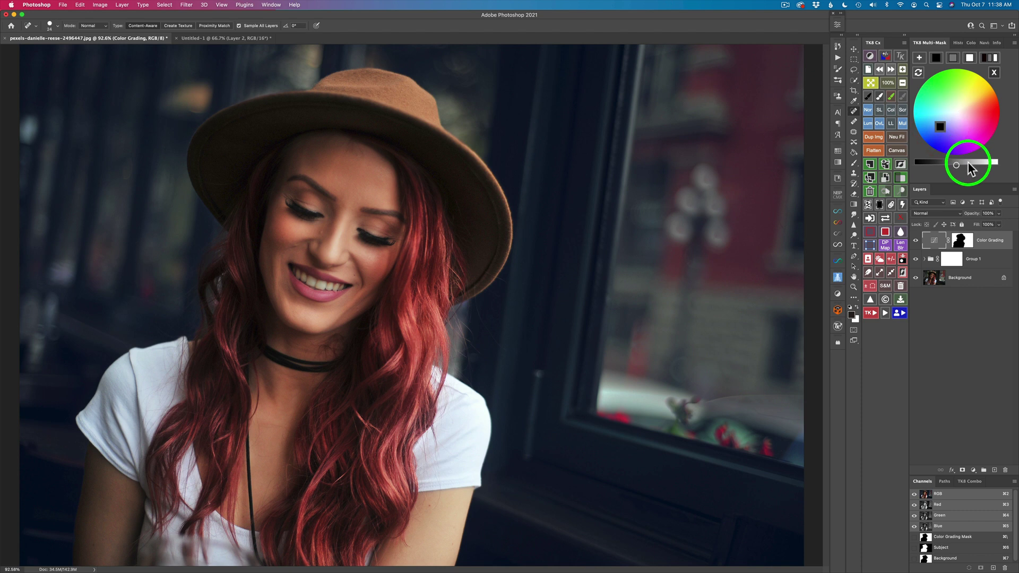
{"action": "left_click_drag", "start_coordinate": [957, 164], "coordinate": [945, 166]}
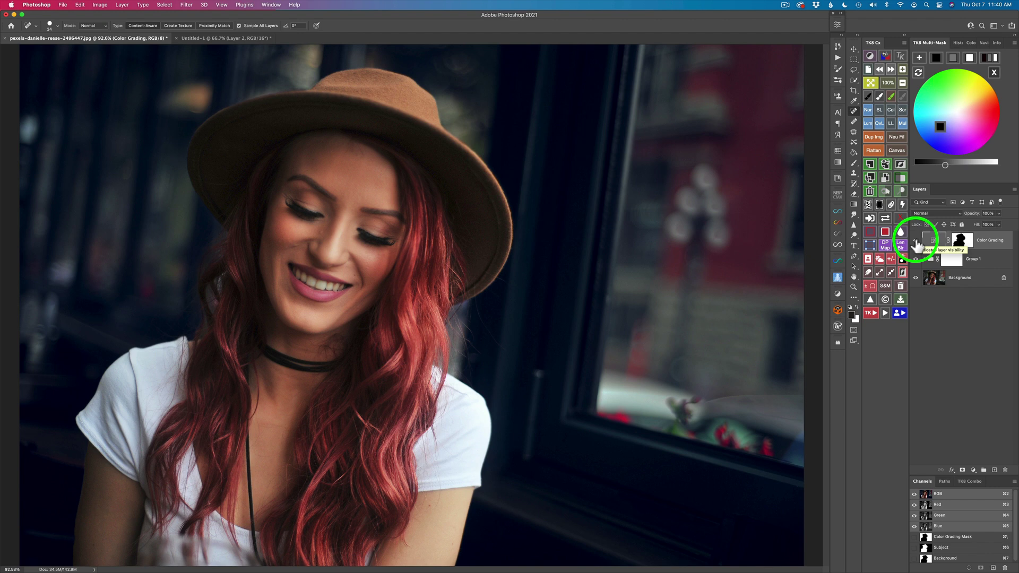
{"action": "left_click", "coordinate": [915, 243]}
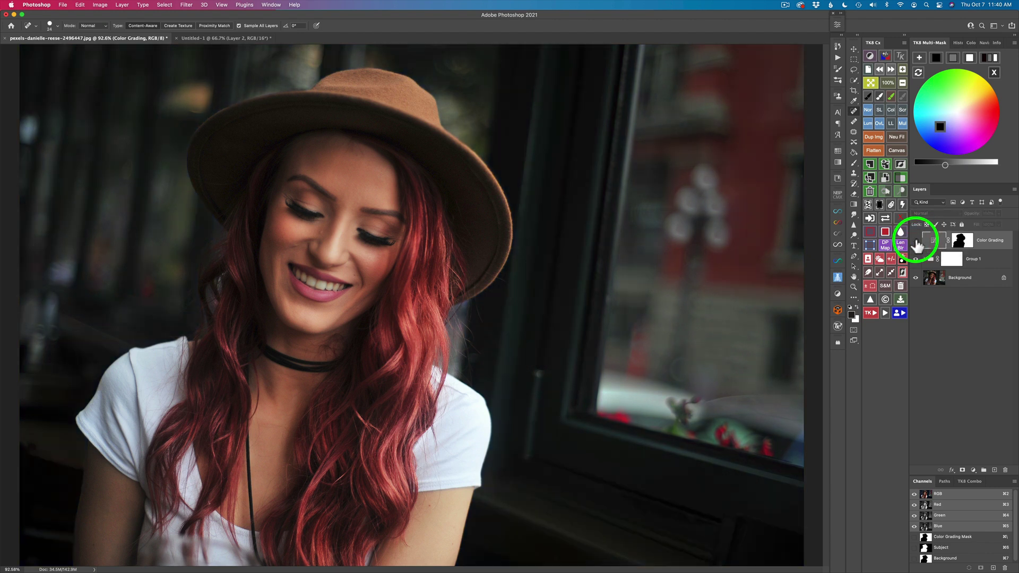
{"action": "left_click", "coordinate": [916, 244]}
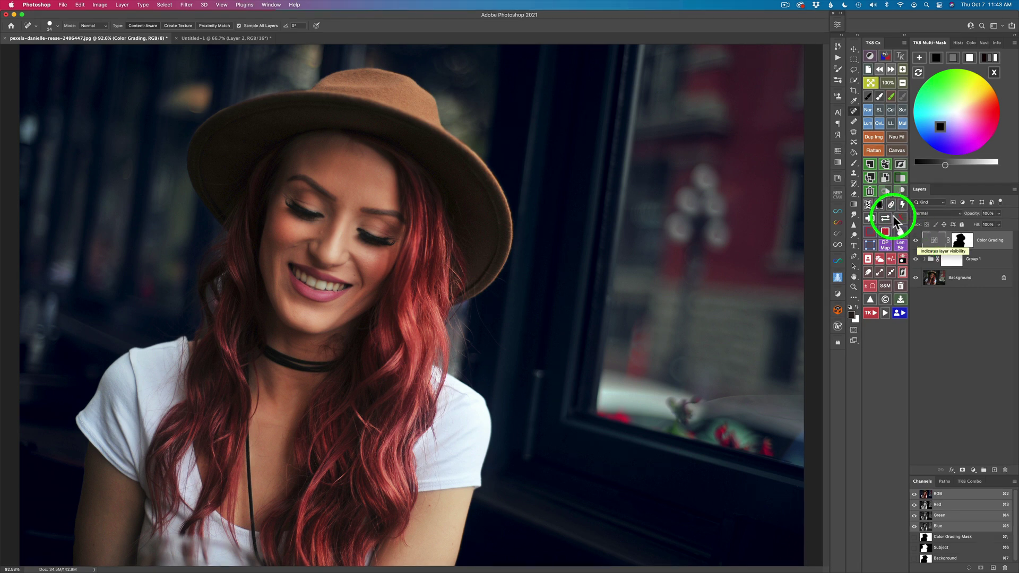
Step: Delete the background-masked Color Grading layer and leave the color wheel controls
{"action": "left_click", "coordinate": [870, 193]}
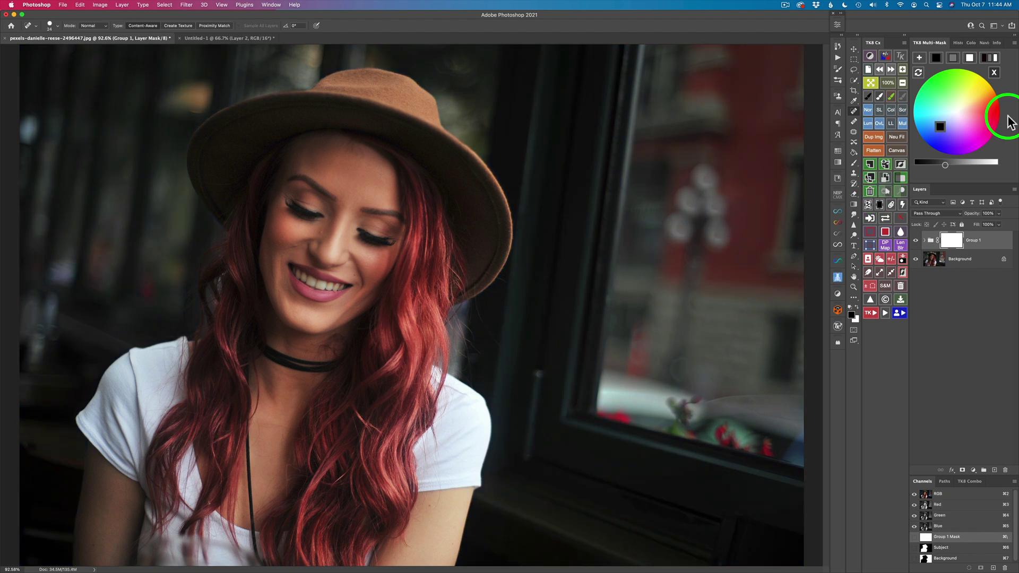
{"action": "left_click", "coordinate": [995, 73]}
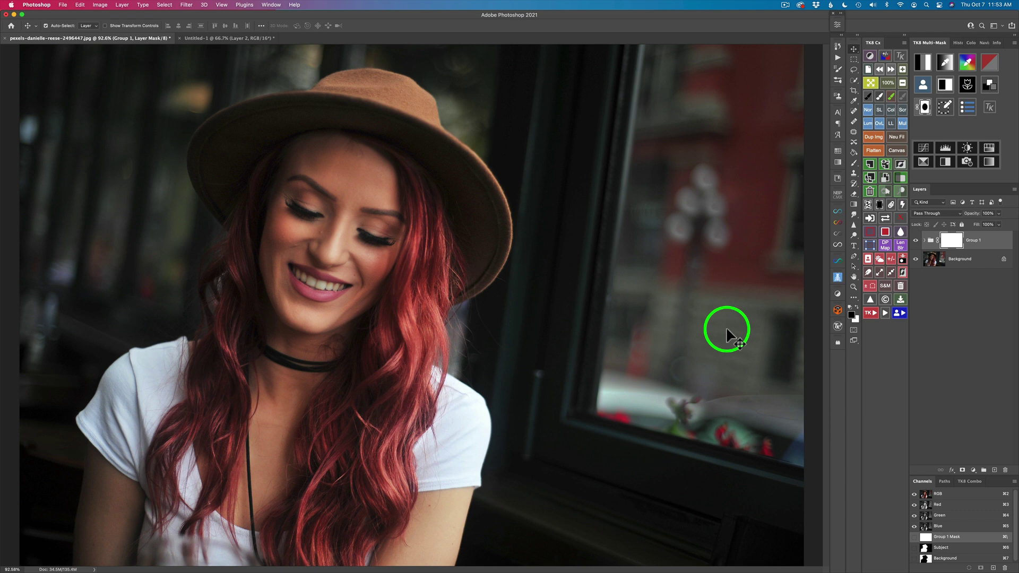
Step: Generate a zone mask from the gray tone sampled on the blurred building seen through the window
{"action": "key", "text": "super+2"}
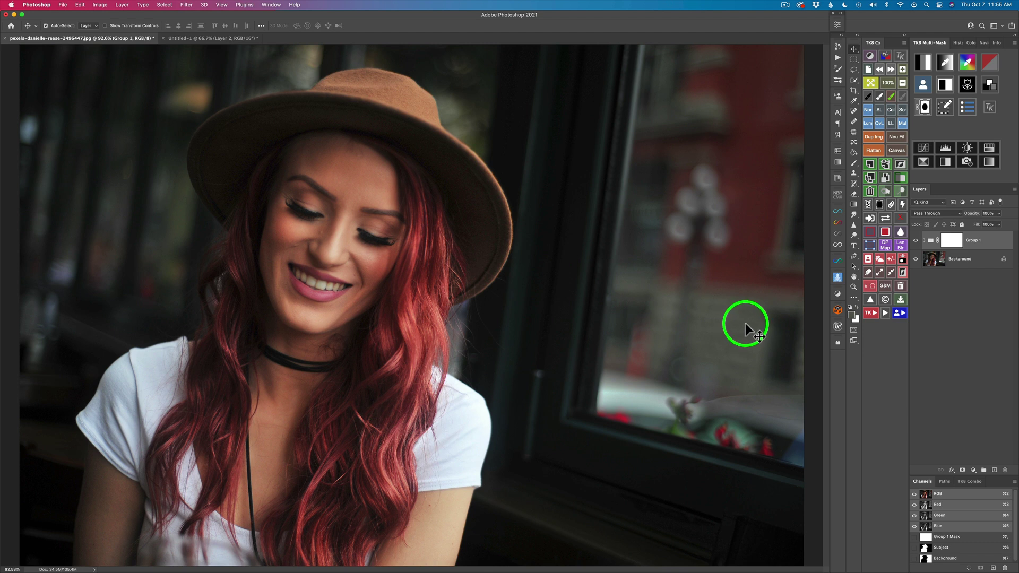
{"action": "left_click", "coordinate": [946, 61]}
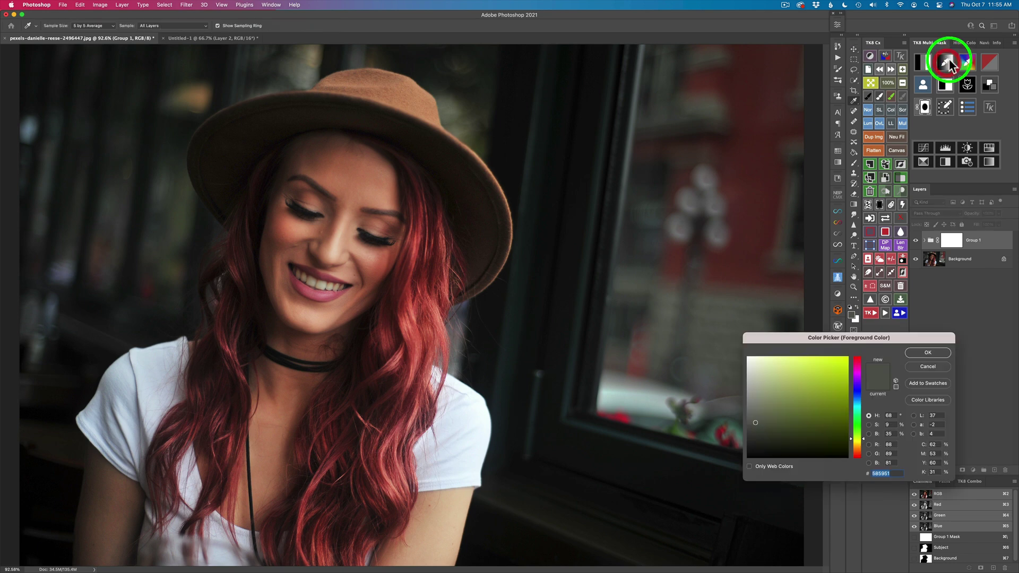
{"action": "left_click", "coordinate": [719, 324]}
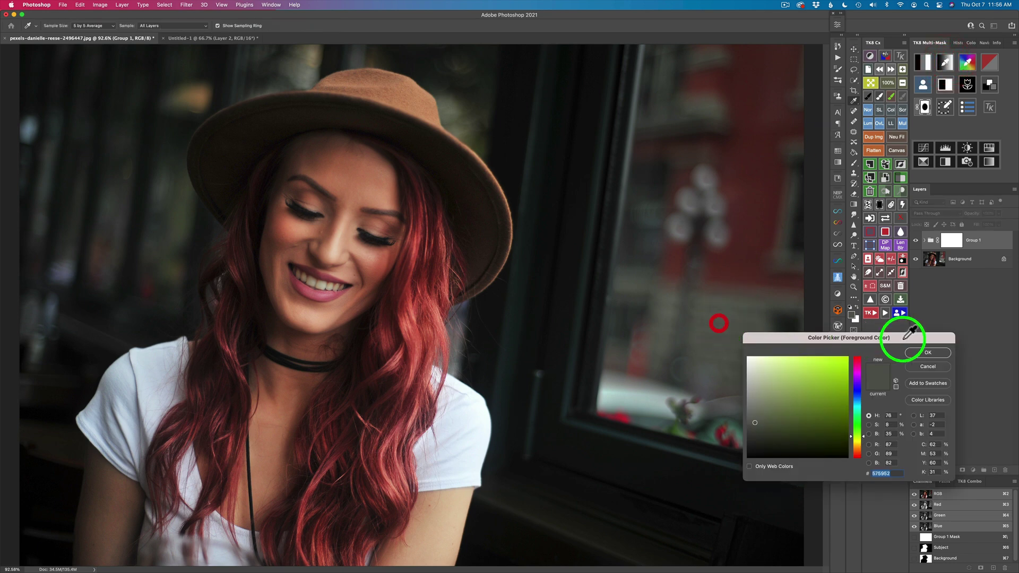
{"action": "left_click", "coordinate": [910, 351]}
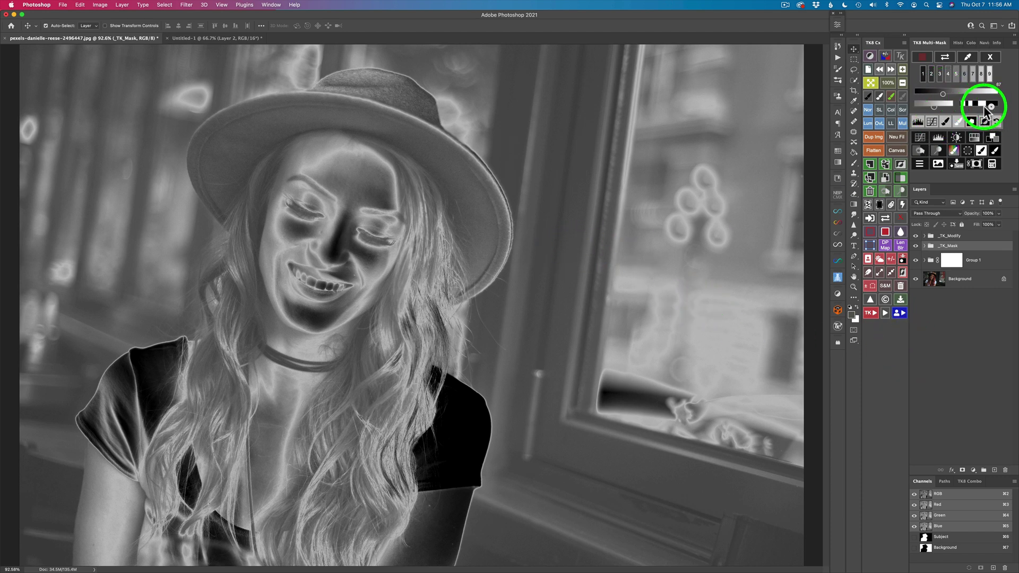
Step: Narrow the zone mask's tonal range to drop the darker areas and brighten the tones that remain selected
{"action": "left_click", "coordinate": [977, 105]}
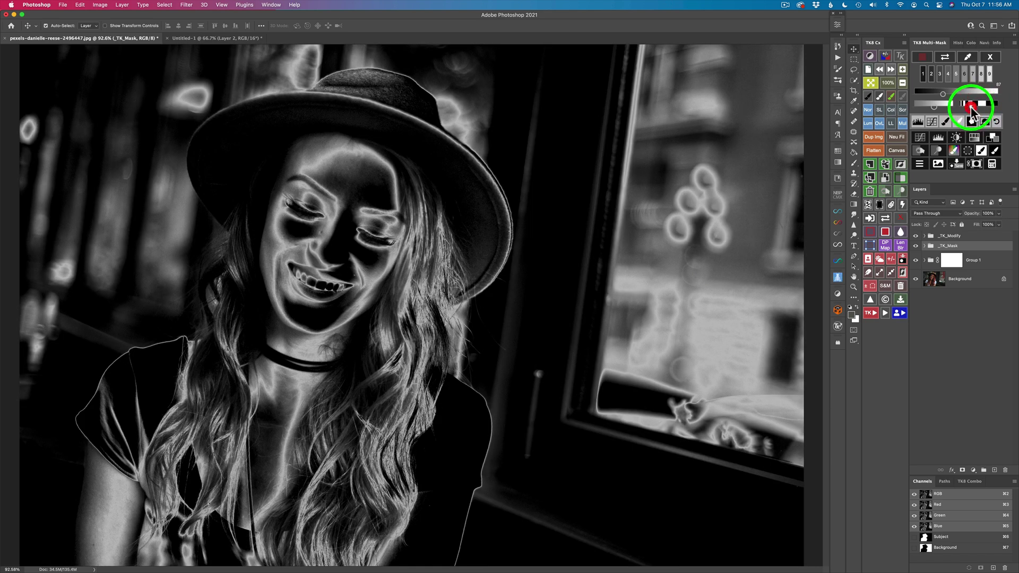
{"action": "left_click", "coordinate": [971, 107]}
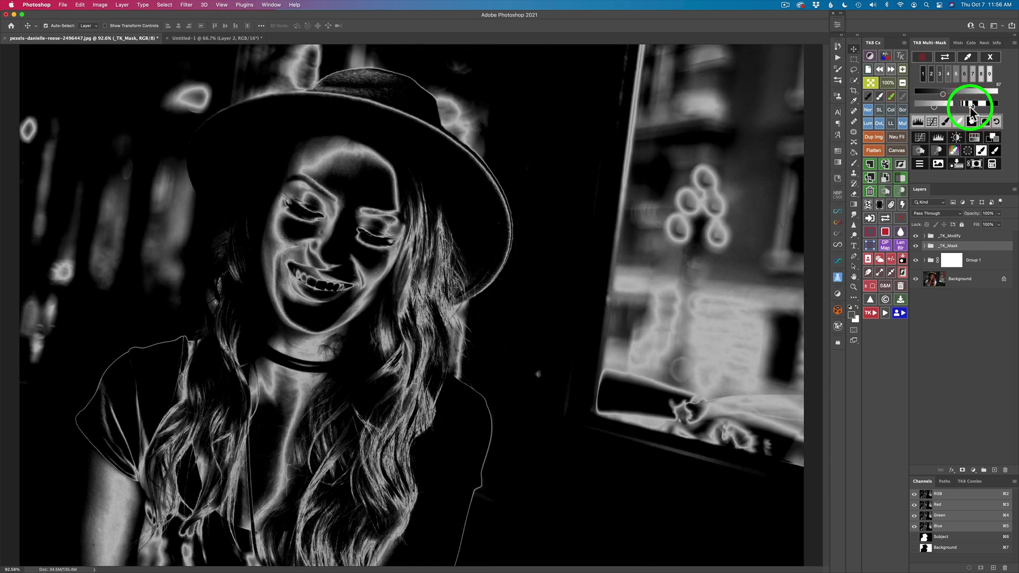
{"action": "left_click", "coordinate": [940, 106]}
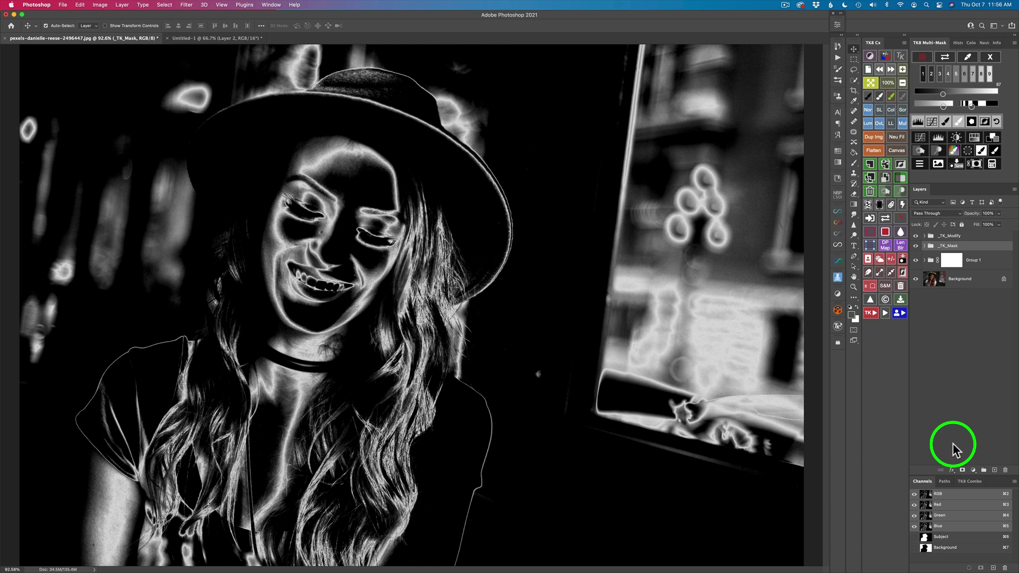
Step: Subtract the saved Subject channel from the zone mask with the mask calculator
{"action": "left_click", "coordinate": [992, 165]}
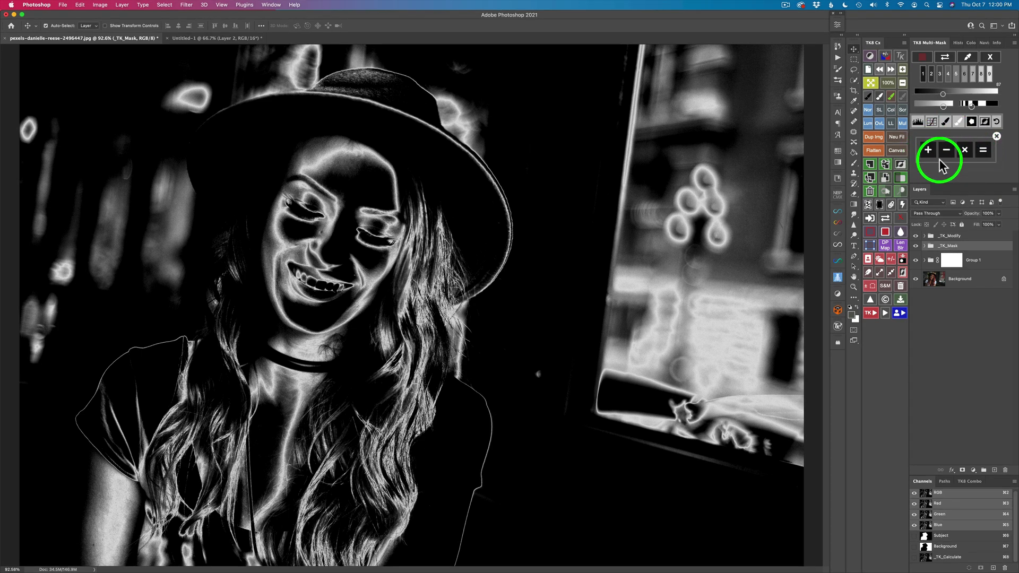
{"action": "left_click", "coordinate": [990, 59]}
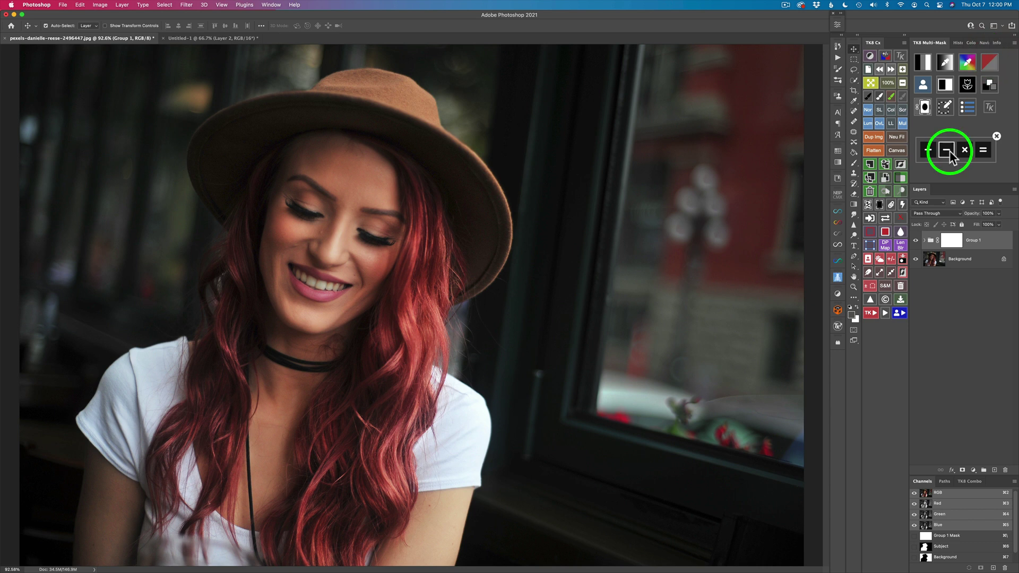
{"action": "left_click", "coordinate": [948, 153]}
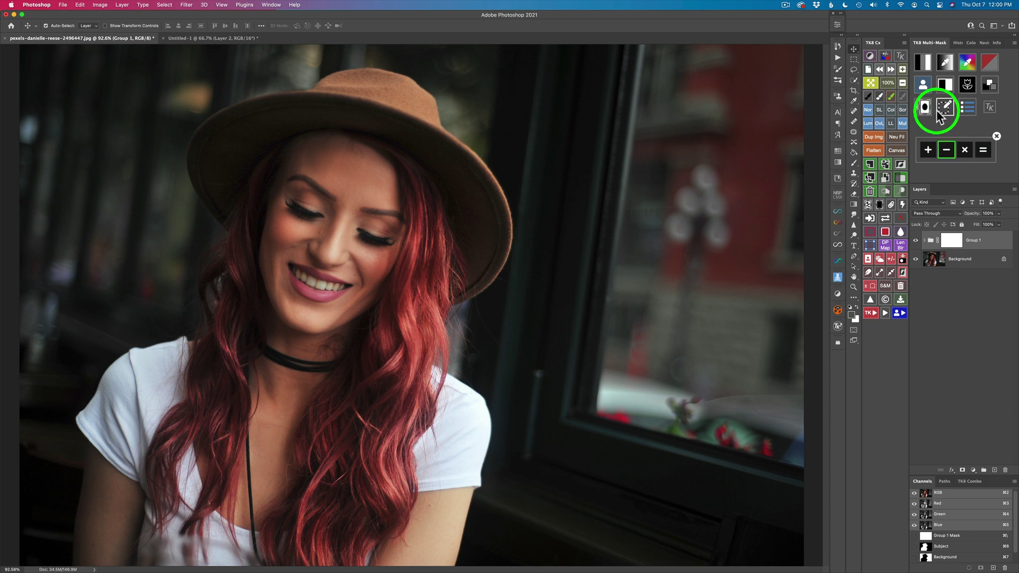
{"action": "left_click", "coordinate": [924, 81]}
{"action": "left_click", "coordinate": [939, 75]}
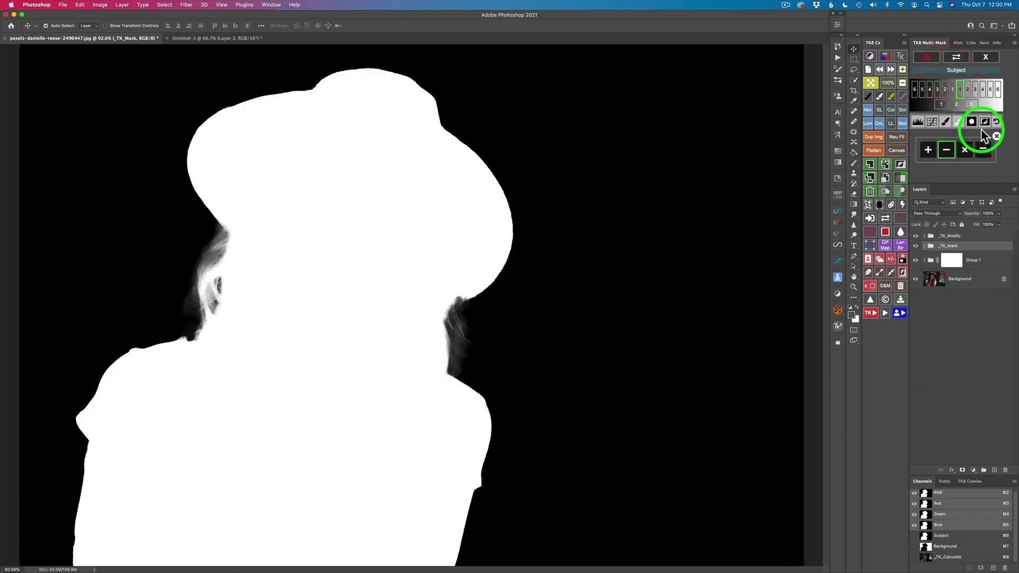
{"action": "left_click", "coordinate": [983, 151]}
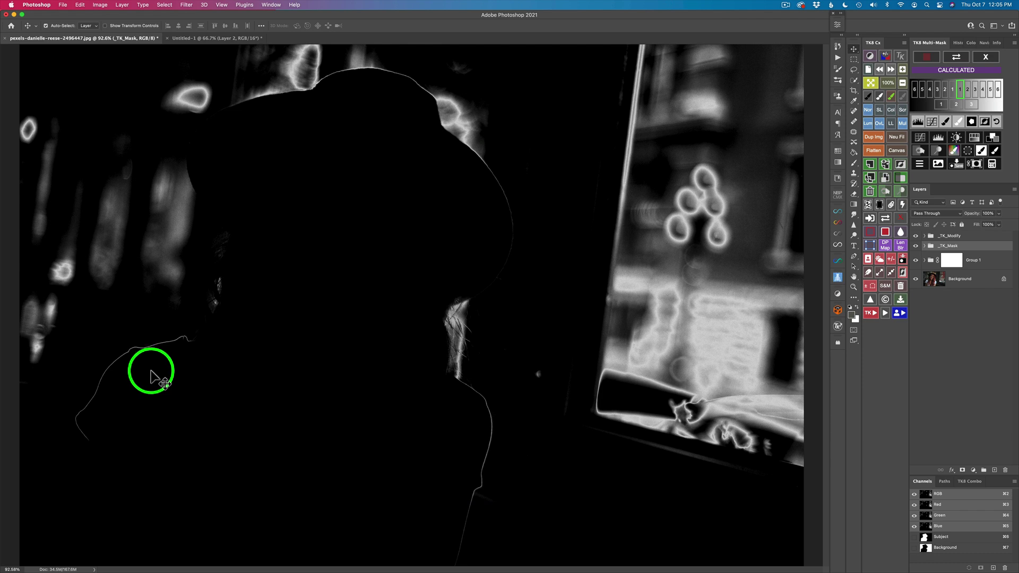
Step: Paint black on the calculated mask over the leftover outlines of the arms, shoulder and hat and the spot on the window frame
{"action": "left_click", "coordinate": [945, 123]}
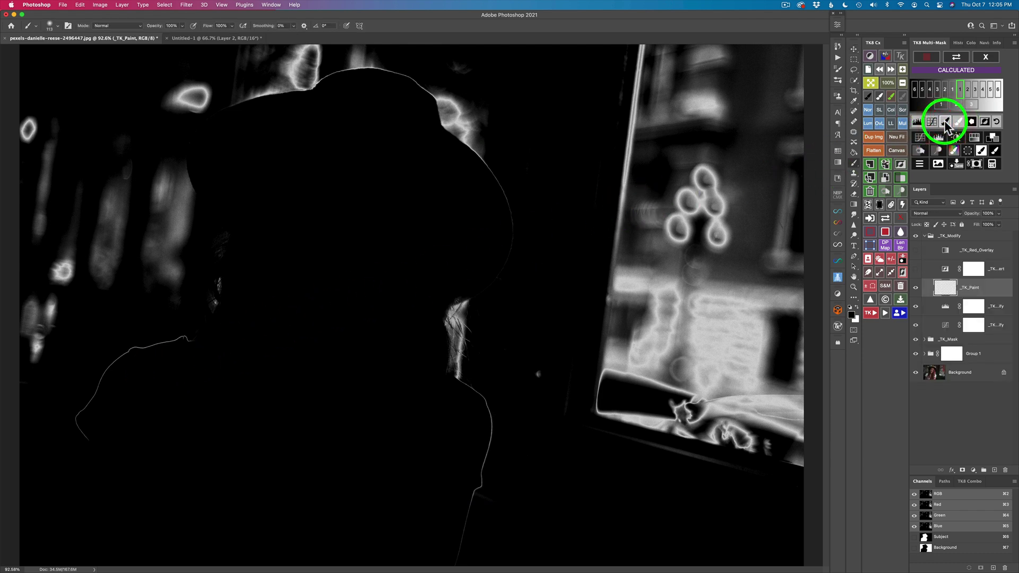
{"action": "mouse_move", "coordinate": [477, 389]}
{"action": "left_mouse_down"}
{"action": "mouse_move", "coordinate": [460, 390]}
{"action": "mouse_move", "coordinate": [462, 382]}
{"action": "mouse_move", "coordinate": [476, 391]}
{"action": "mouse_move", "coordinate": [484, 436]}
{"action": "mouse_move", "coordinate": [455, 559]}
{"action": "left_mouse_up"}
{"action": "mouse_move", "coordinate": [189, 348]}
{"action": "left_mouse_down"}
{"action": "mouse_move", "coordinate": [190, 338]}
{"action": "mouse_move", "coordinate": [113, 355]}
{"action": "mouse_move", "coordinate": [134, 348]}
{"action": "mouse_move", "coordinate": [78, 430]}
{"action": "mouse_move", "coordinate": [84, 446]}
{"action": "mouse_move", "coordinate": [279, 293]}
{"action": "left_mouse_up"}
{"action": "mouse_move", "coordinate": [464, 162]}
{"action": "left_mouse_down"}
{"action": "mouse_move", "coordinate": [493, 170]}
{"action": "mouse_move", "coordinate": [505, 254]}
{"action": "mouse_move", "coordinate": [481, 168]}
{"action": "mouse_move", "coordinate": [471, 166]}
{"action": "left_mouse_up"}
{"action": "mouse_move", "coordinate": [403, 73]}
{"action": "left_mouse_down"}
{"action": "mouse_move", "coordinate": [377, 69]}
{"action": "mouse_move", "coordinate": [404, 78]}
{"action": "mouse_move", "coordinate": [356, 68]}
{"action": "mouse_move", "coordinate": [367, 71]}
{"action": "mouse_move", "coordinate": [318, 88]}
{"action": "mouse_move", "coordinate": [354, 71]}
{"action": "mouse_move", "coordinate": [400, 83]}
{"action": "left_mouse_up"}
{"action": "left_click_drag", "start_coordinate": [472, 156], "coordinate": [490, 201]}
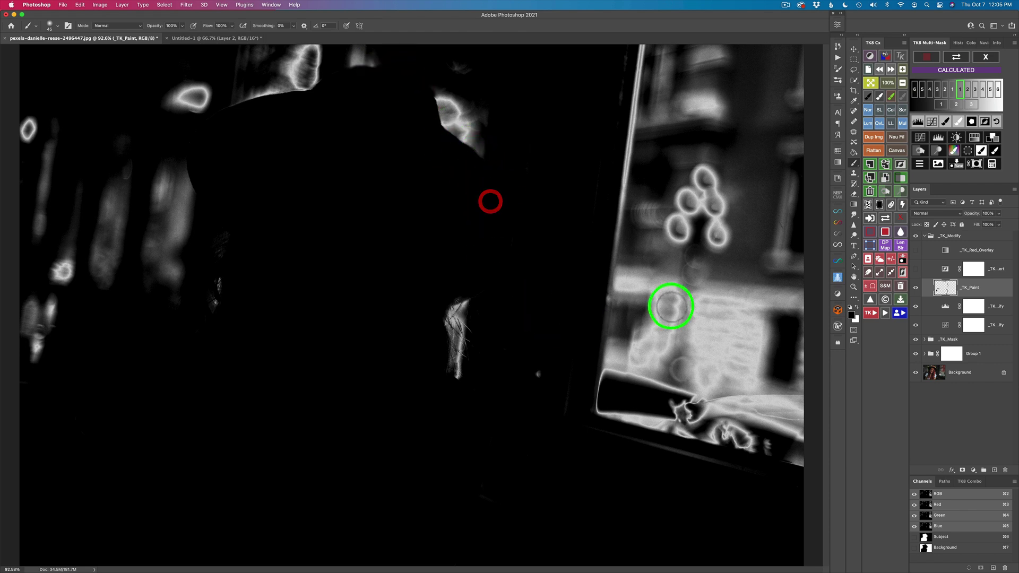
{"action": "left_click_drag", "start_coordinate": [539, 368], "coordinate": [530, 382]}
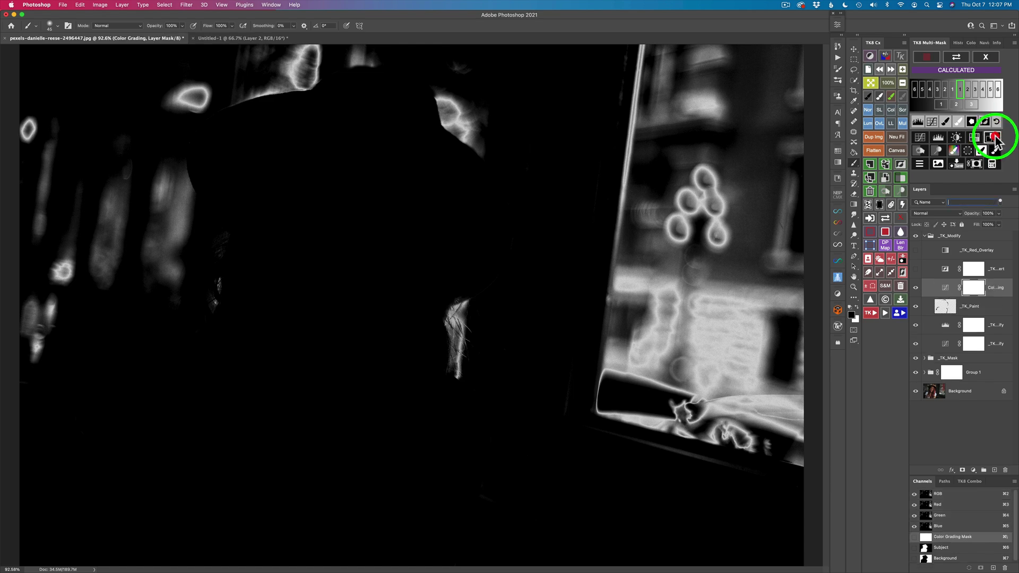
Step: Create a Color Grading layer limited by the calculated mask and shift its midtones toward orange
{"action": "left_click", "coordinate": [997, 140]}
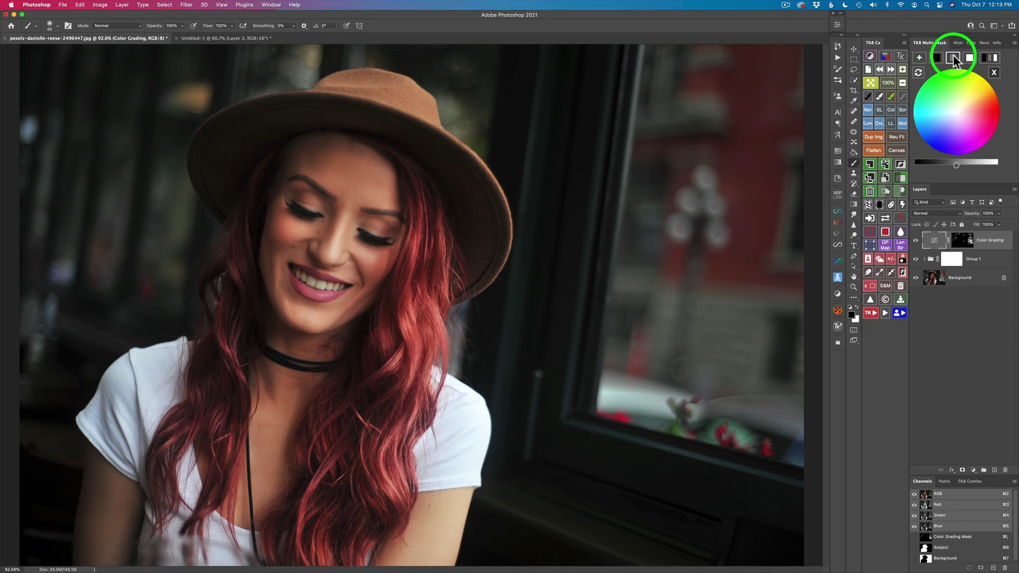
{"action": "left_click", "coordinate": [952, 60]}
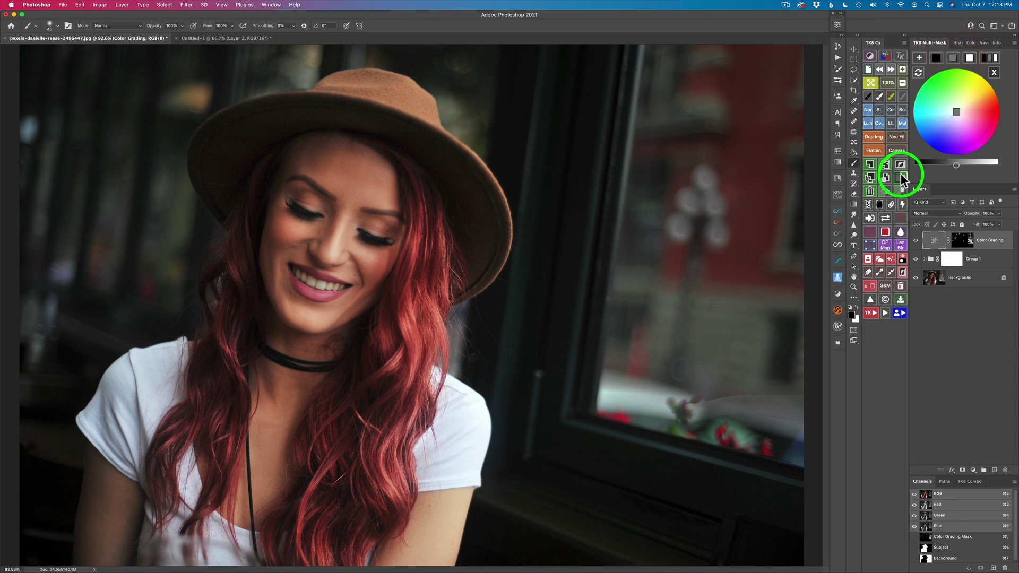
{"action": "mouse_move", "coordinate": [956, 112]}
{"action": "left_mouse_down"}
{"action": "mouse_move", "coordinate": [971, 105]}
{"action": "mouse_move", "coordinate": [916, 125]}
{"action": "mouse_move", "coordinate": [228, 75]}
{"action": "mouse_move", "coordinate": [35, 225]}
{"action": "mouse_move", "coordinate": [97, 277]}
{"action": "mouse_move", "coordinate": [118, 168]}
{"action": "mouse_move", "coordinate": [232, 80]}
{"action": "mouse_move", "coordinate": [191, 105]}
{"action": "mouse_move", "coordinate": [198, 93]}
{"action": "mouse_move", "coordinate": [674, 345]}
{"action": "mouse_move", "coordinate": [718, 412]}
{"action": "mouse_move", "coordinate": [768, 408]}
{"action": "left_mouse_up"}
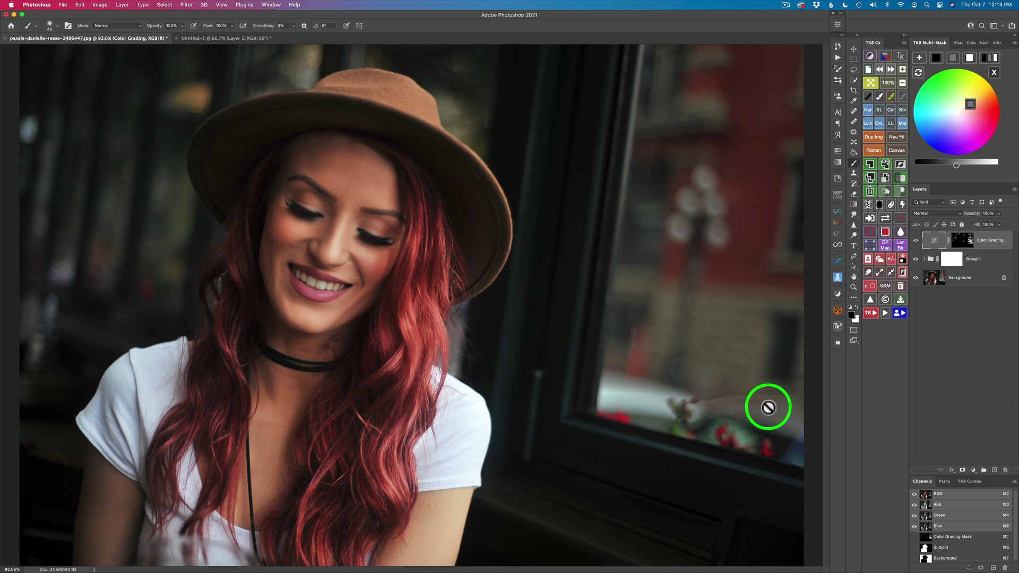
Step: Put the Color Grading layer in a white-masked group, paint black over the flowers outside the window, and compare with and without the group
{"action": "left_click", "coordinate": [904, 180]}
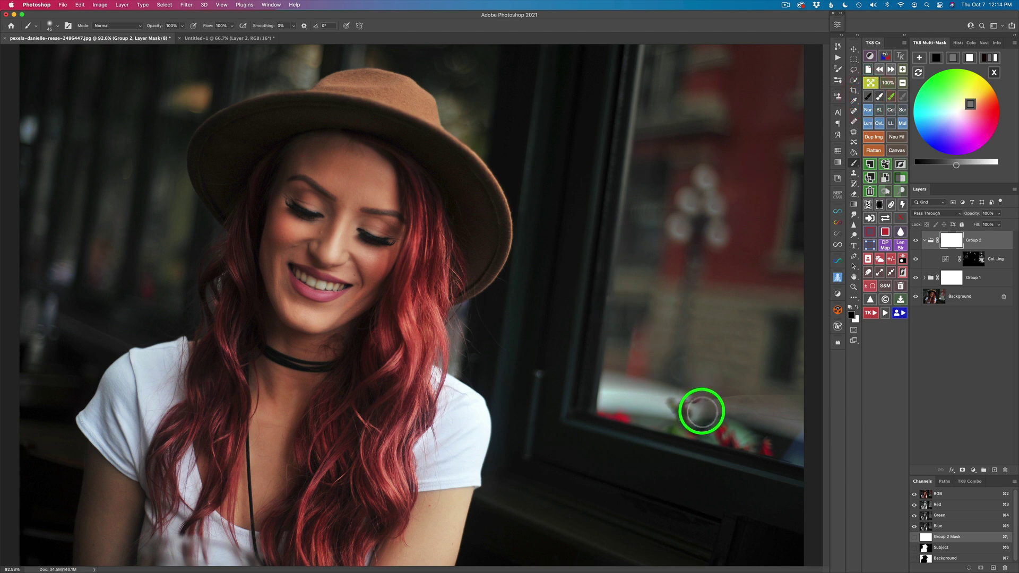
{"action": "left_click_drag", "start_coordinate": [719, 413], "coordinate": [741, 417]}
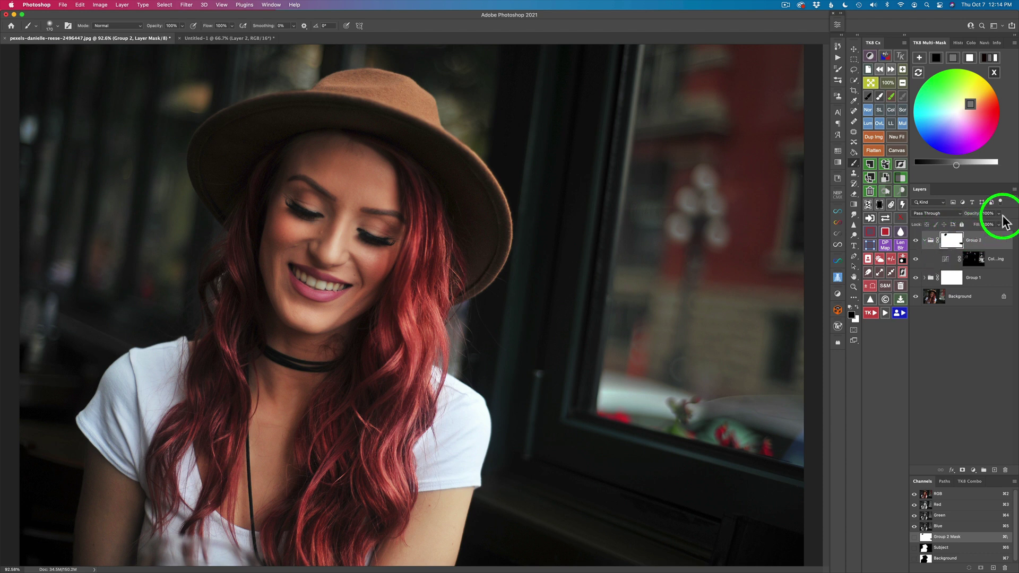
{"action": "left_click", "coordinate": [915, 241]}
{"action": "left_click", "coordinate": [915, 242]}
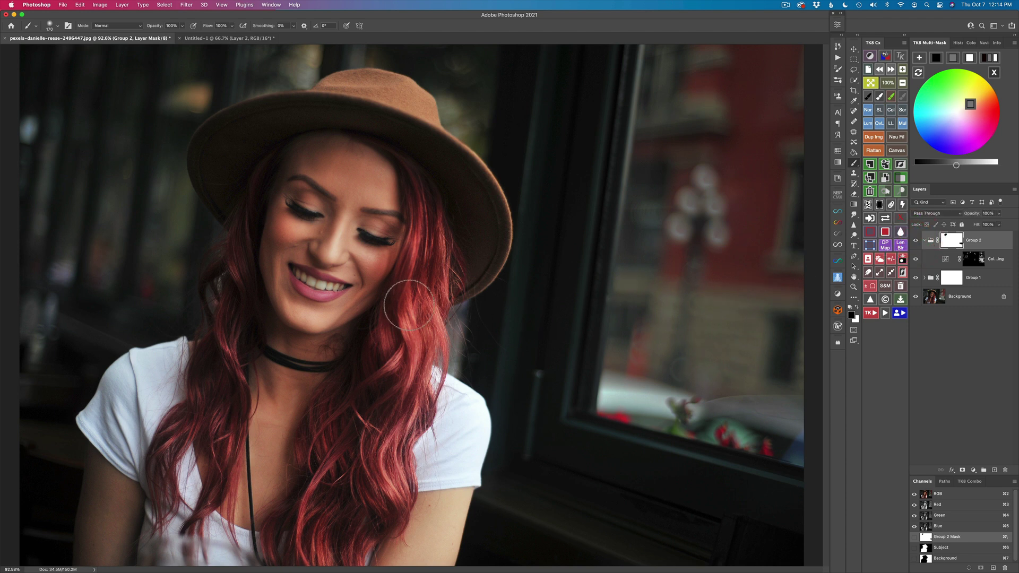
{"action": "left_click", "coordinate": [917, 242]}
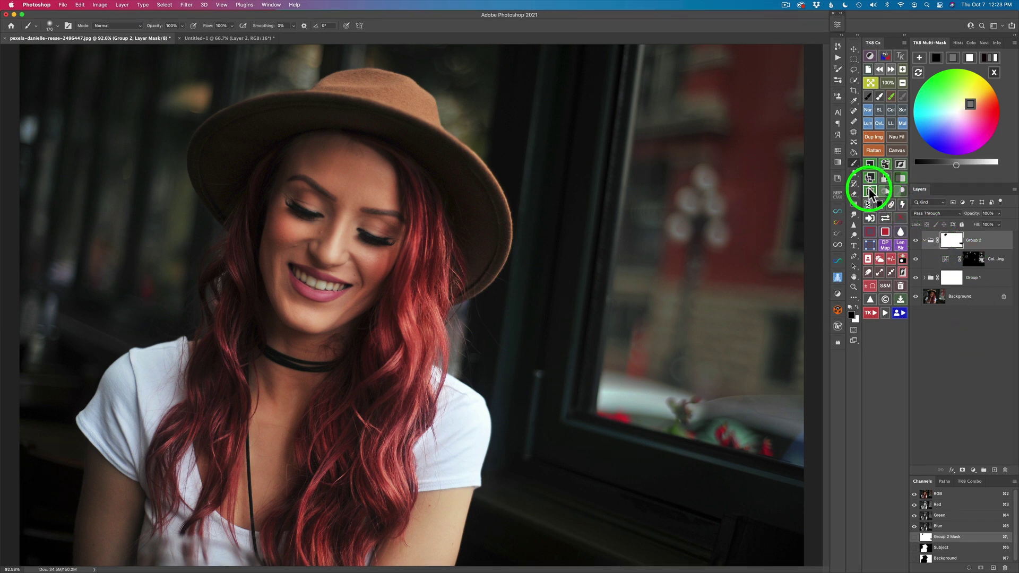
Step: Delete Group 2 together with its Color Grading layer and leave the color wheel controls
{"action": "left_click", "coordinate": [870, 190]}
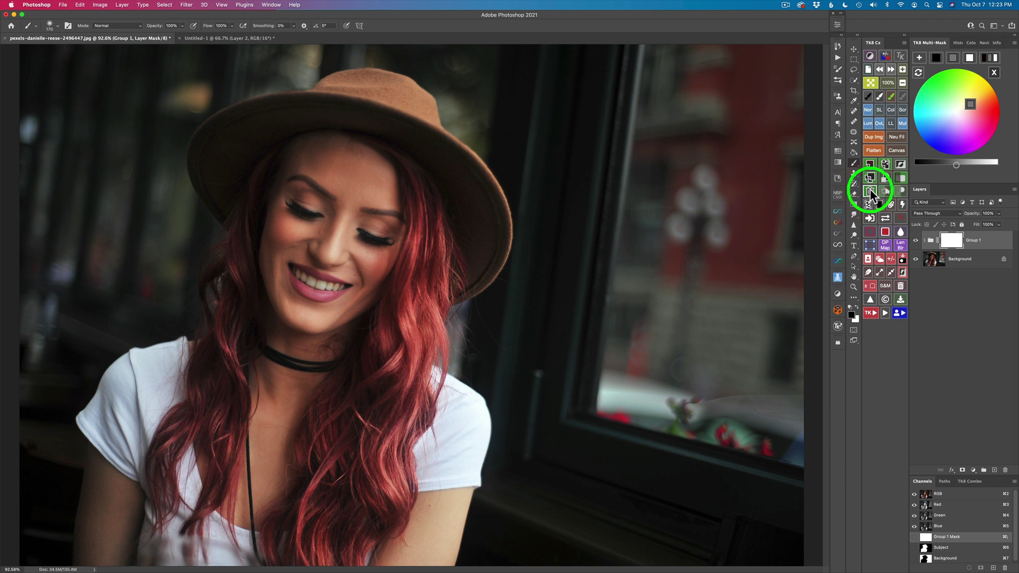
{"action": "left_click", "coordinate": [994, 74]}
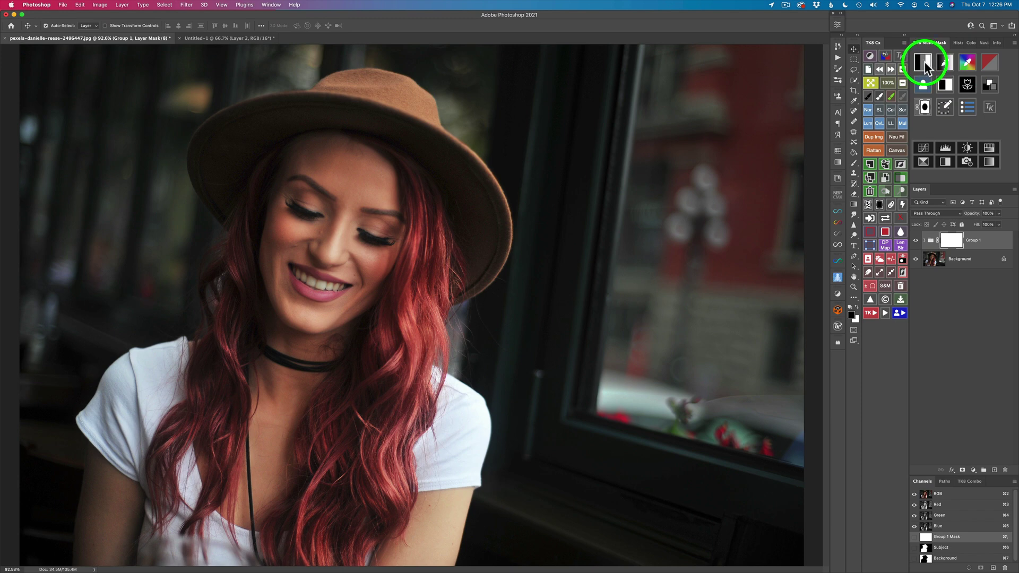
Step: Generate an RGB luminosity mask, preview Lights 2, and settle on Lights 1
{"action": "left_click", "coordinate": [924, 61]}
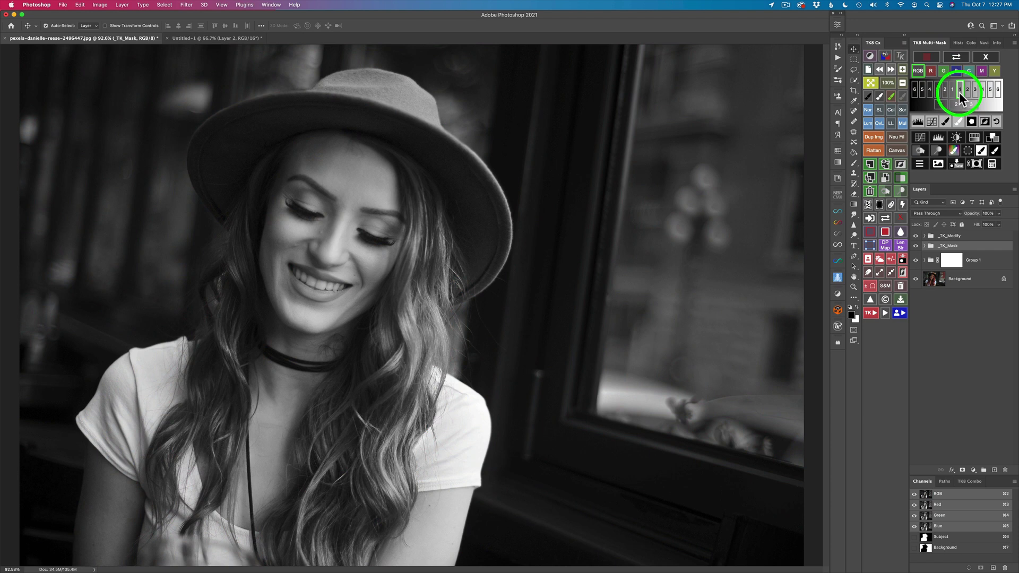
{"action": "left_click", "coordinate": [967, 90]}
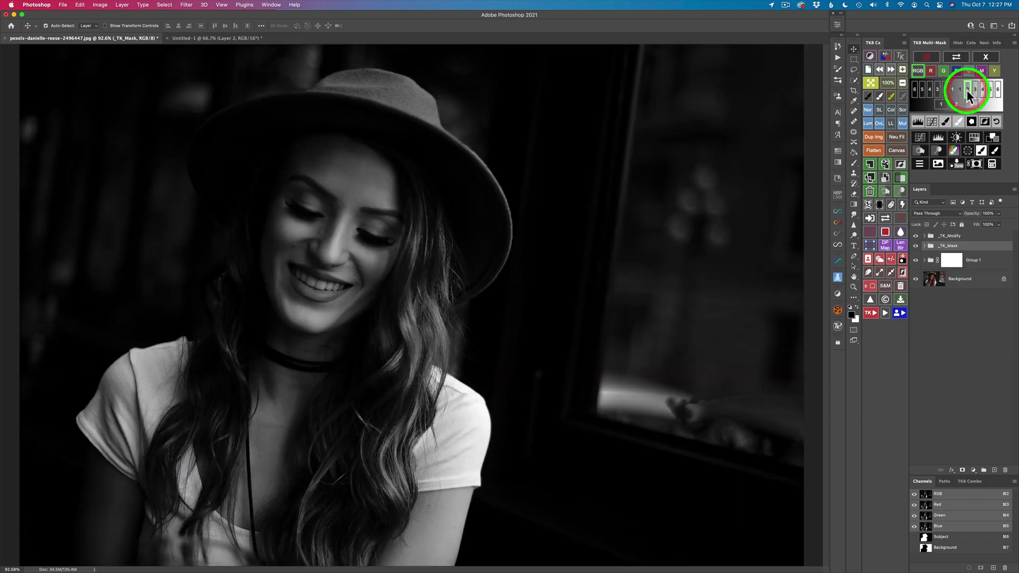
{"action": "left_click", "coordinate": [960, 89]}
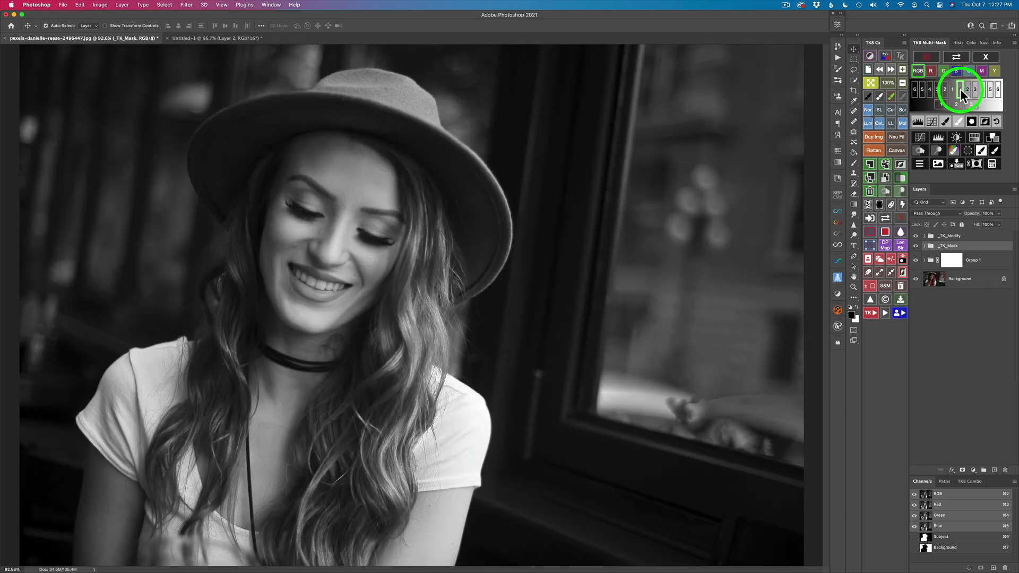
Step: Subtract the saved Background channel from the Lights 1 mask with the mask calculator
{"action": "left_click", "coordinate": [992, 166]}
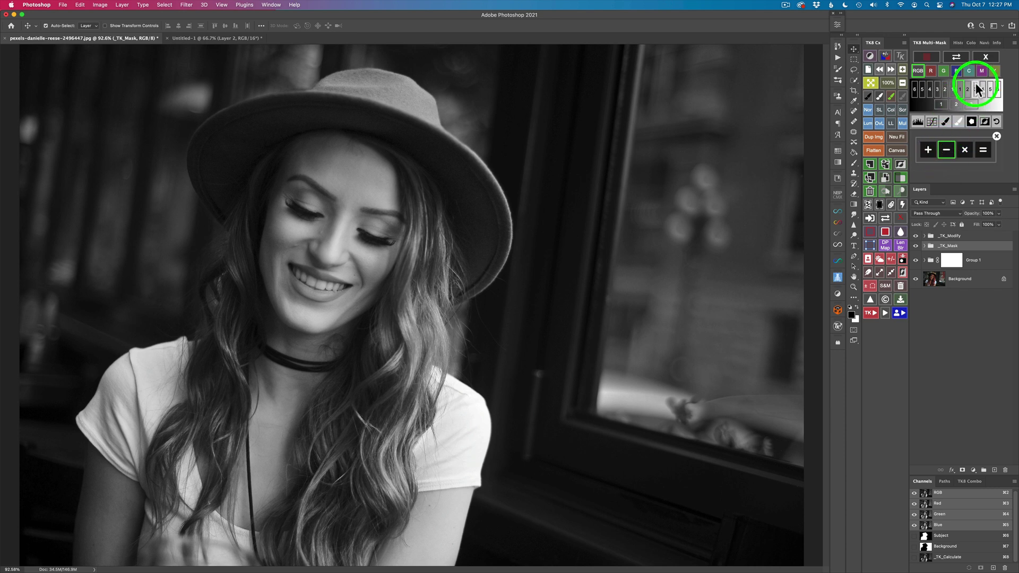
{"action": "left_click", "coordinate": [987, 59]}
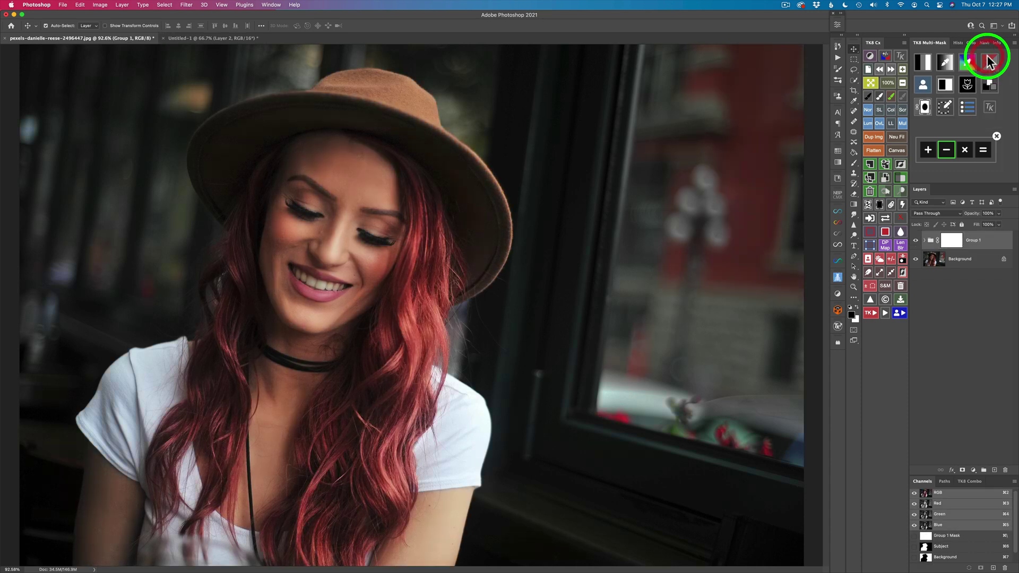
{"action": "left_click", "coordinate": [925, 82]}
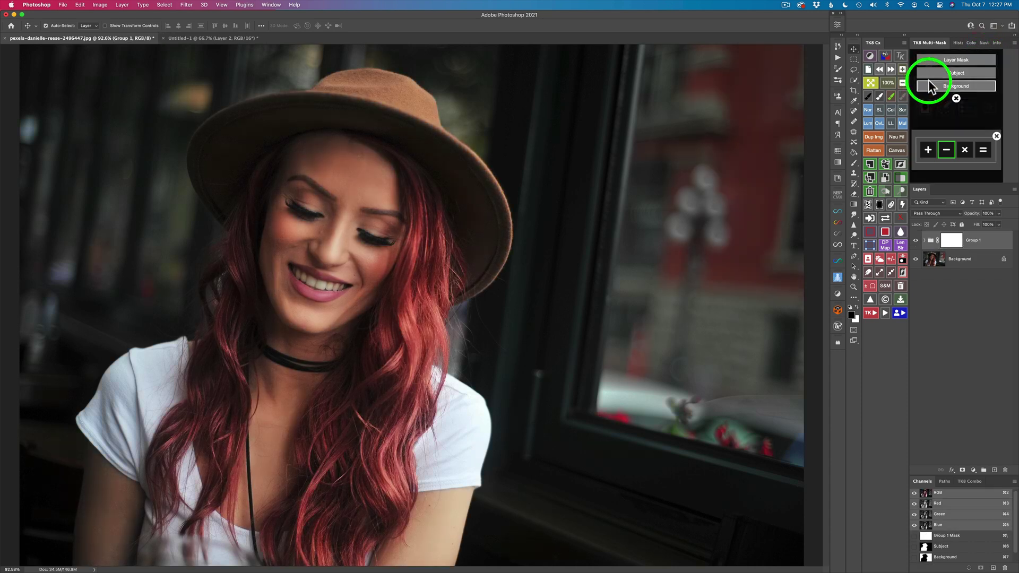
{"action": "left_click", "coordinate": [955, 86]}
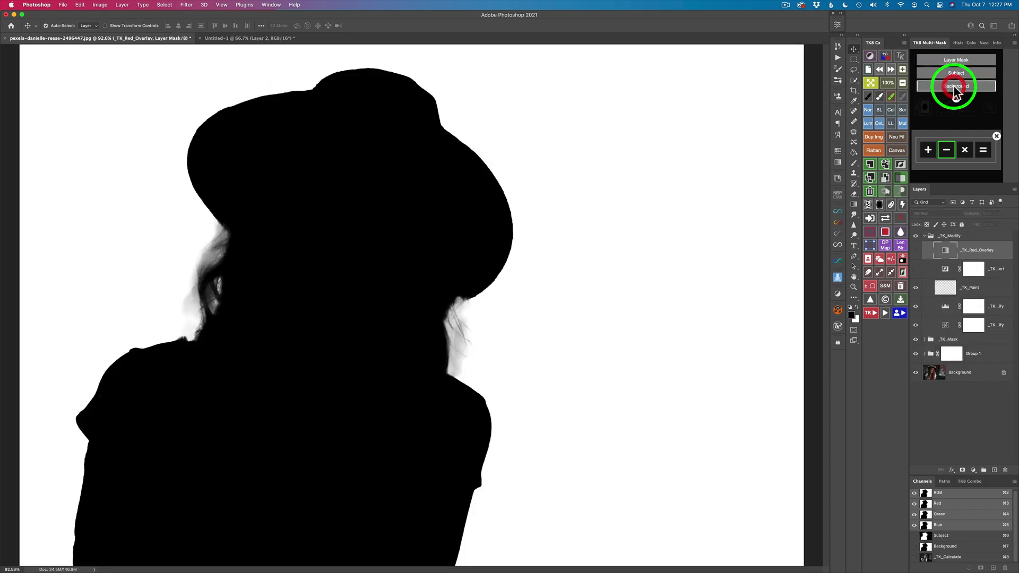
{"action": "left_click", "coordinate": [984, 150]}
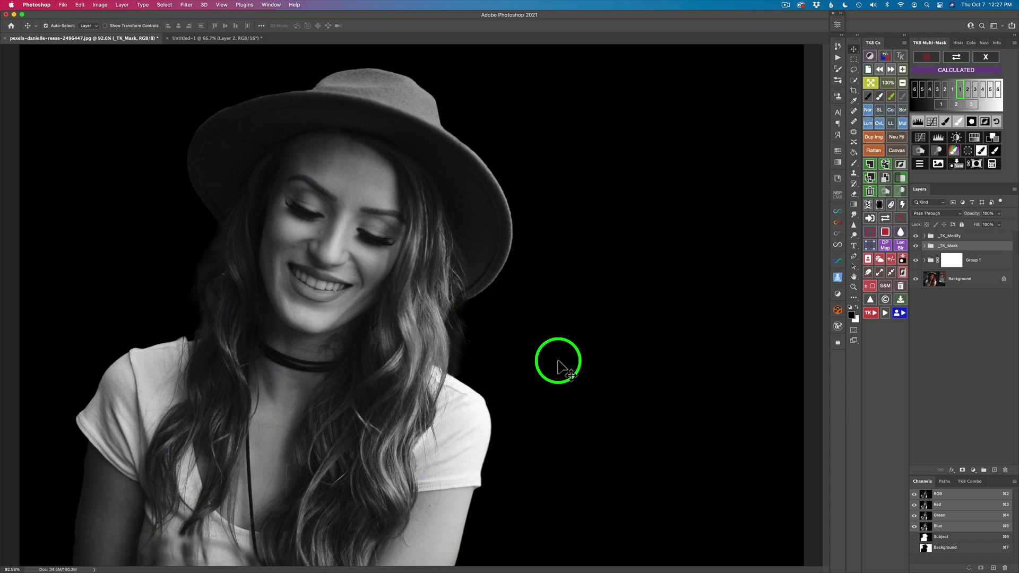
Step: Create a Color Grading layer through the calculated subject mask, shift its midtones toward orange, and raise their luminosity slightly
{"action": "left_click", "coordinate": [991, 138]}
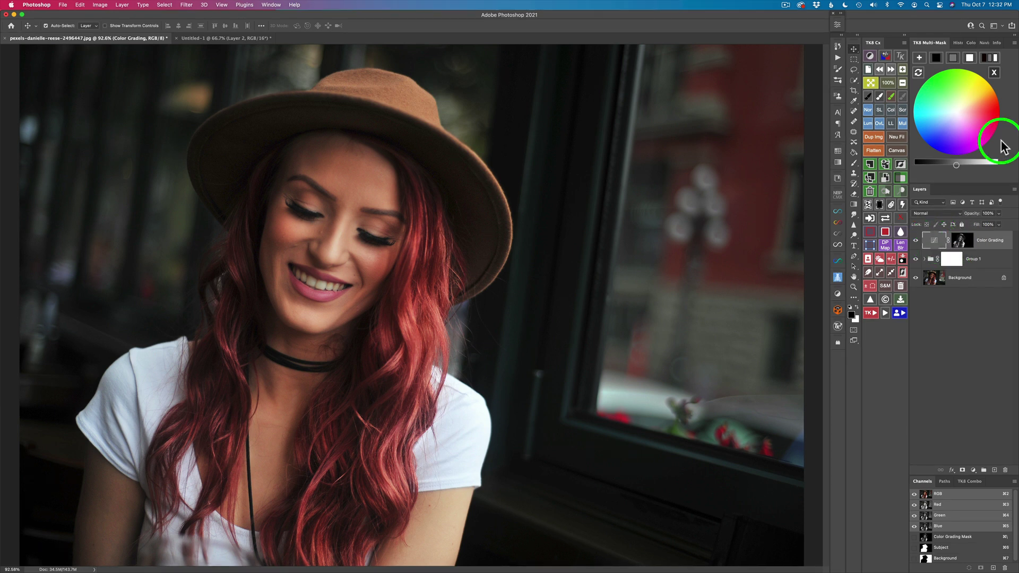
{"action": "left_click", "coordinate": [953, 55]}
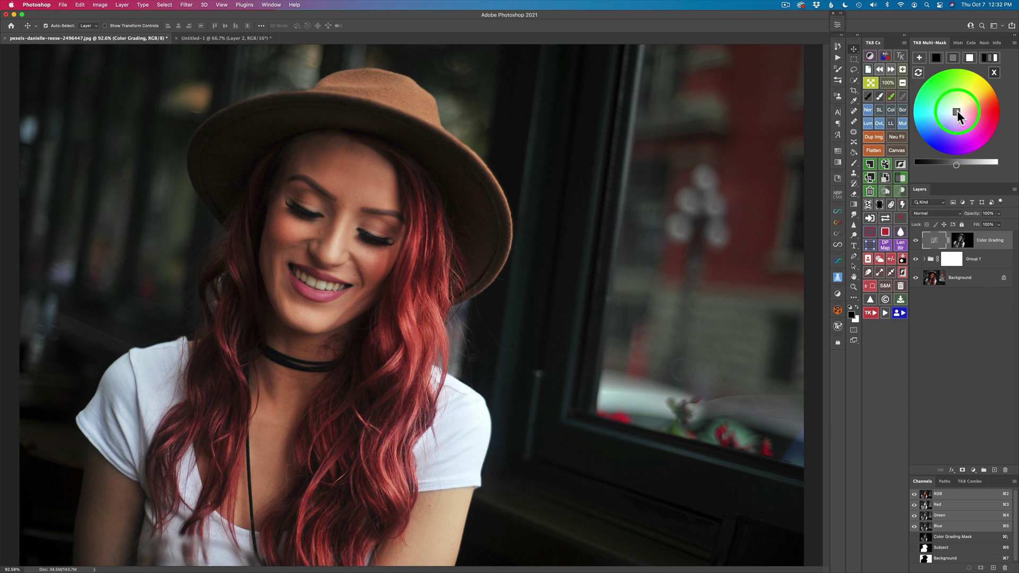
{"action": "mouse_move", "coordinate": [958, 109]}
{"action": "left_mouse_down"}
{"action": "mouse_move", "coordinate": [974, 100]}
{"action": "mouse_move", "coordinate": [973, 121]}
{"action": "left_mouse_up"}
{"action": "mouse_move", "coordinate": [972, 166]}
{"action": "left_mouse_down"}
{"action": "mouse_move", "coordinate": [983, 168]}
{"action": "mouse_move", "coordinate": [971, 167]}
{"action": "left_mouse_up"}
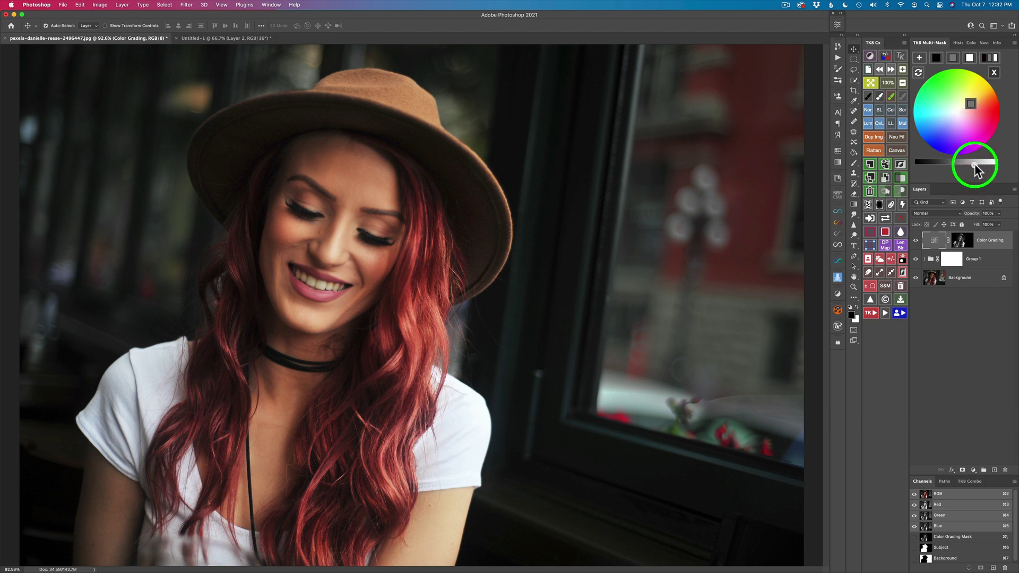
Step: Compare the portrait with and without the subject's Color Grading layer
{"action": "left_click", "coordinate": [916, 239]}
{"action": "left_click", "coordinate": [916, 240]}
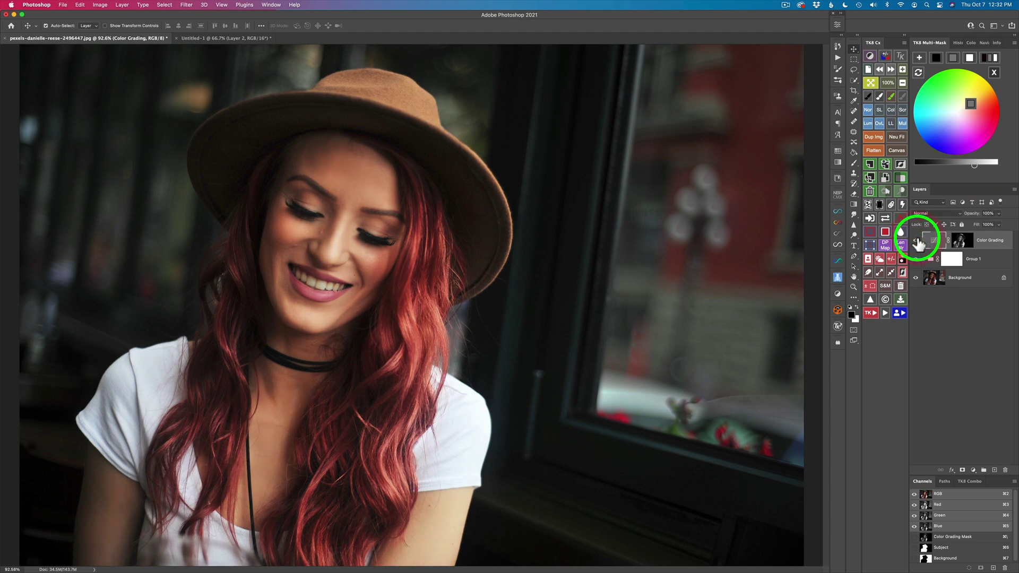
{"action": "left_click", "coordinate": [915, 240]}
{"action": "left_click", "coordinate": [916, 241]}
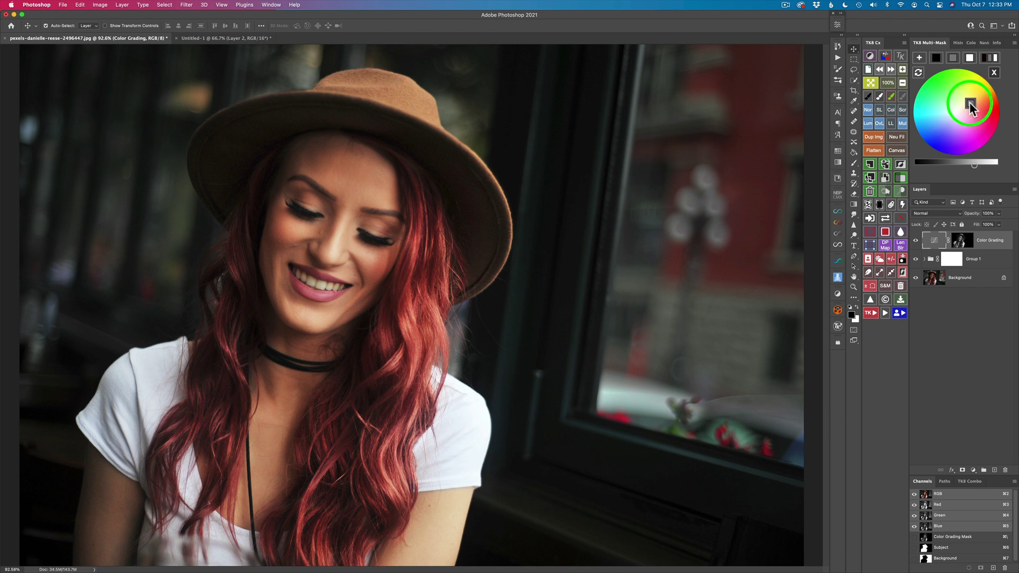
Step: Shift the subject's midtones toward blue on the Color Grading layer, ease the tint back slightly, and compare with the layer hidden
{"action": "left_click_drag", "start_coordinate": [953, 117], "coordinate": [943, 127]}
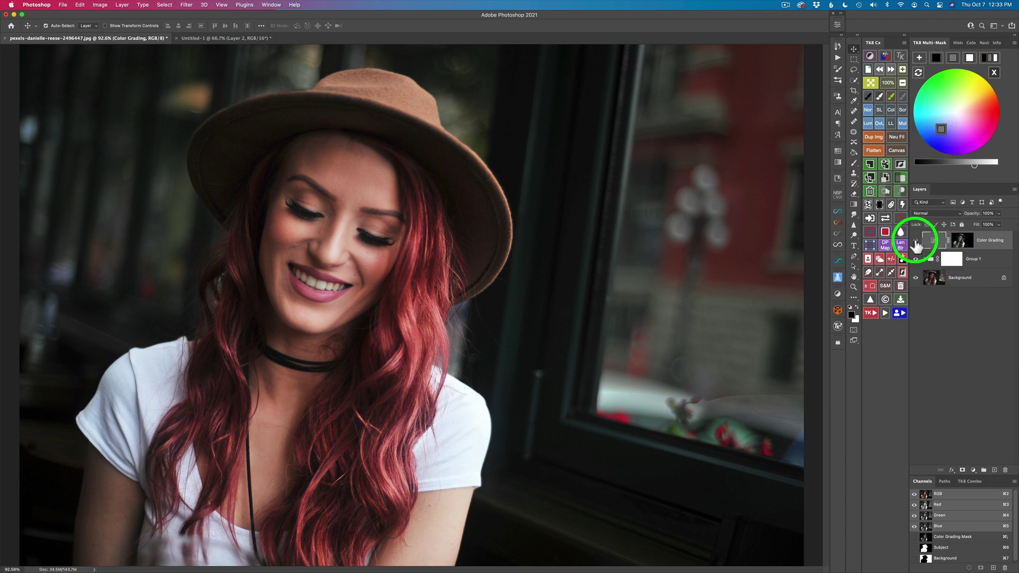
{"action": "left_click", "coordinate": [915, 241]}
{"action": "left_click", "coordinate": [915, 241]}
{"action": "left_click", "coordinate": [948, 123]}
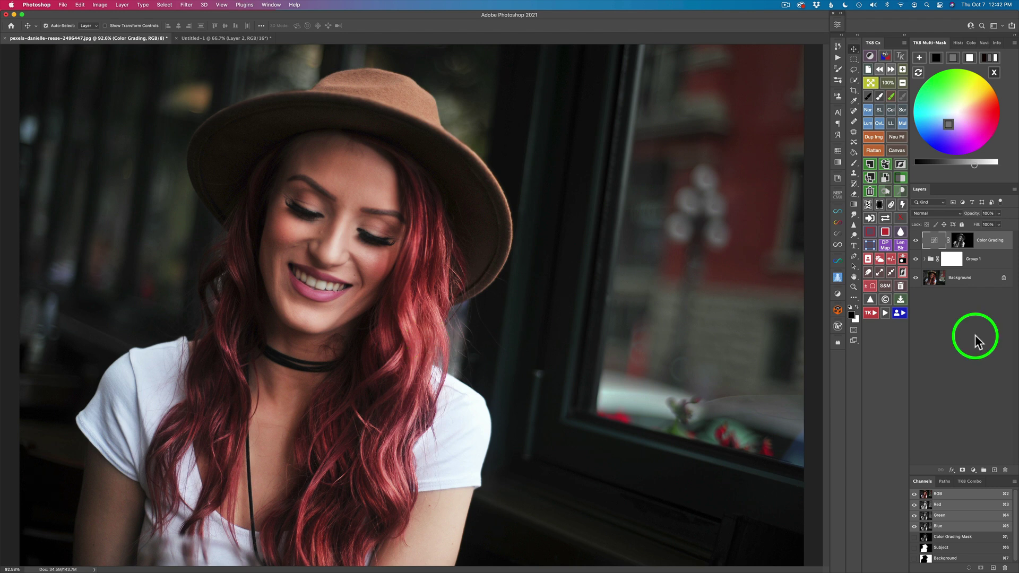
{"action": "left_click", "coordinate": [916, 241]}
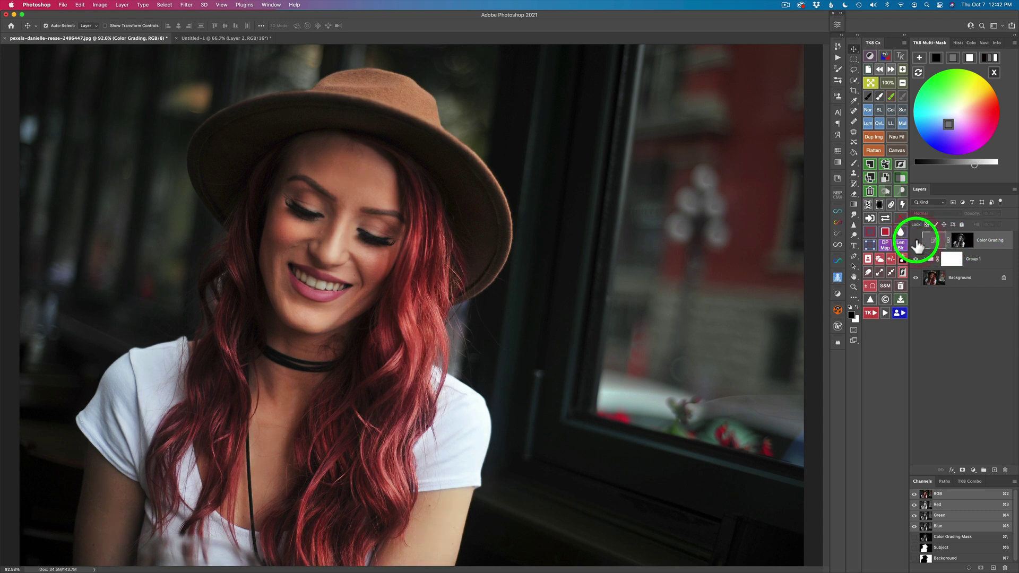
{"action": "left_click", "coordinate": [915, 241]}
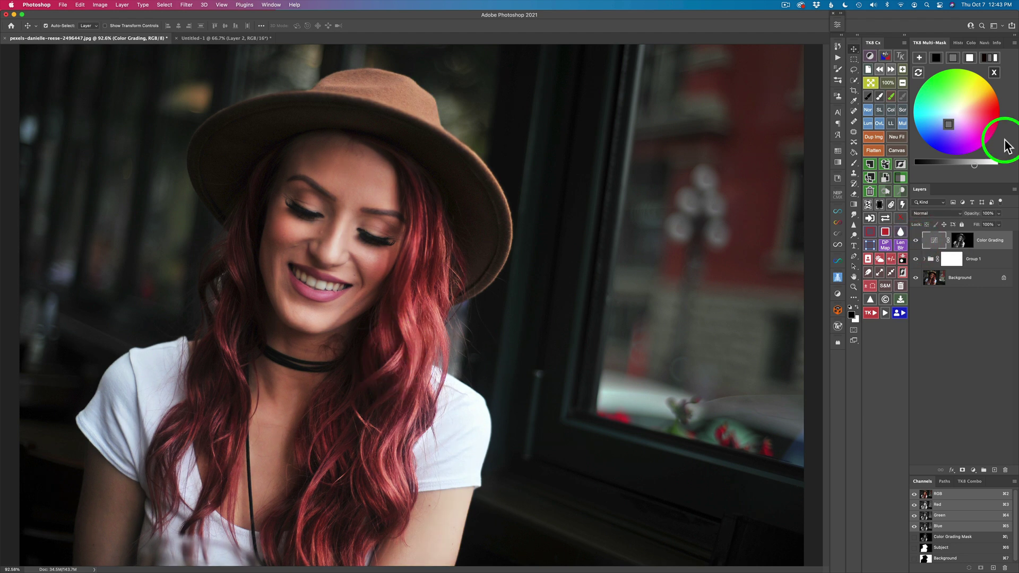
Step: Generate a color mask from the red hair beside the cheek and brighten the mask
{"action": "left_click", "coordinate": [990, 59]}
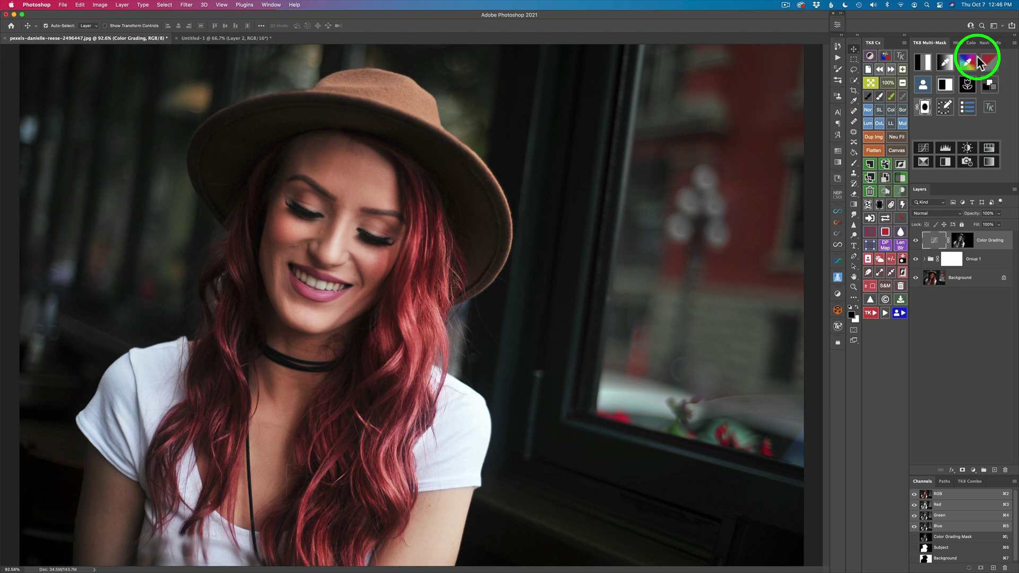
{"action": "left_click", "coordinate": [970, 62]}
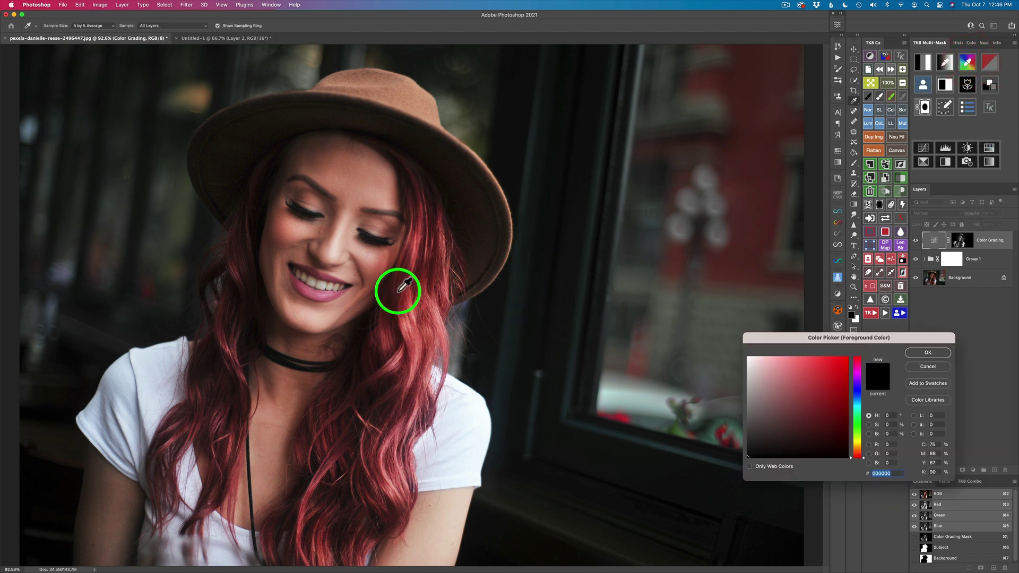
{"action": "left_click", "coordinate": [413, 268]}
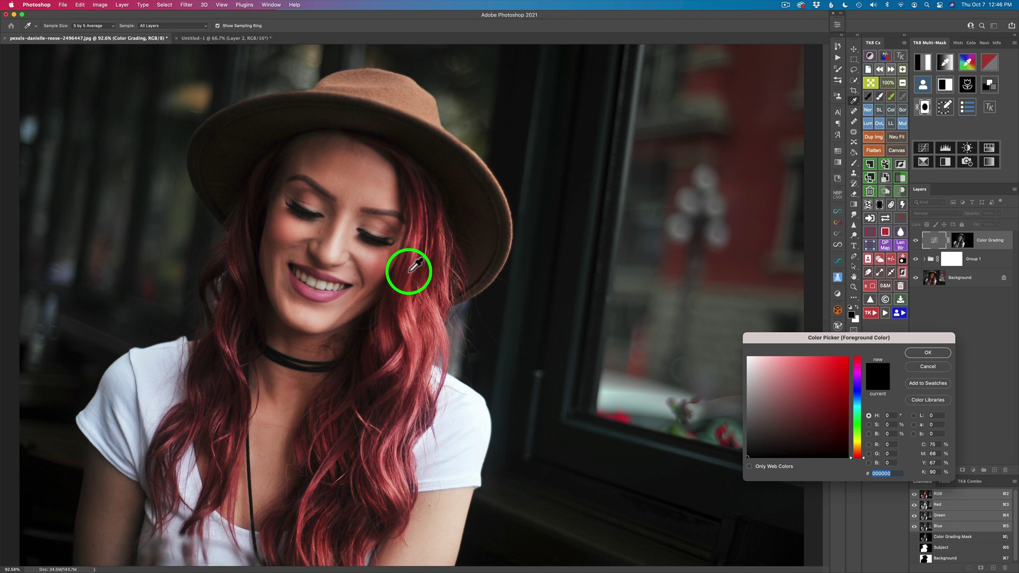
{"action": "left_click", "coordinate": [927, 353]}
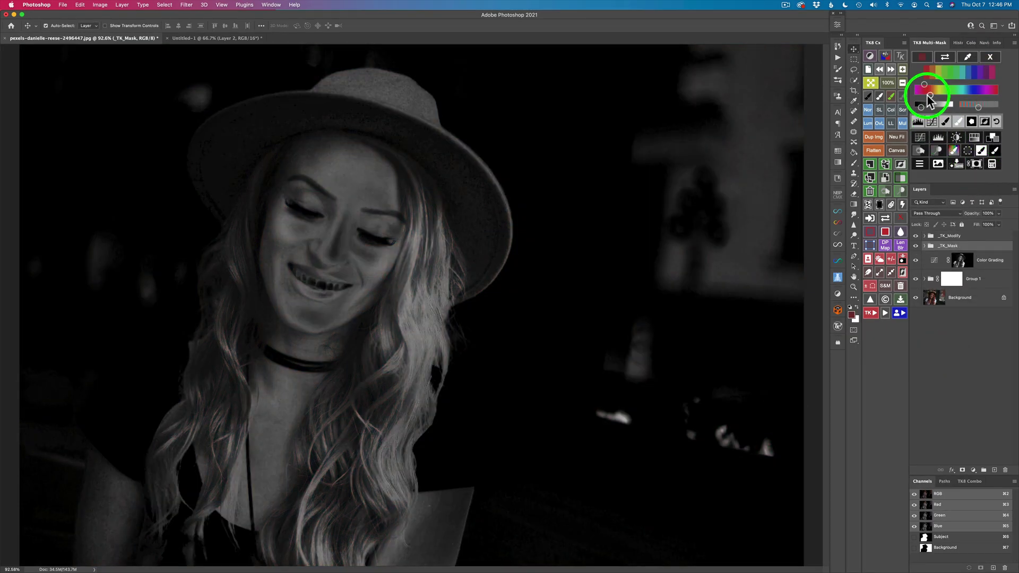
{"action": "left_click_drag", "start_coordinate": [921, 110], "coordinate": [938, 109]}
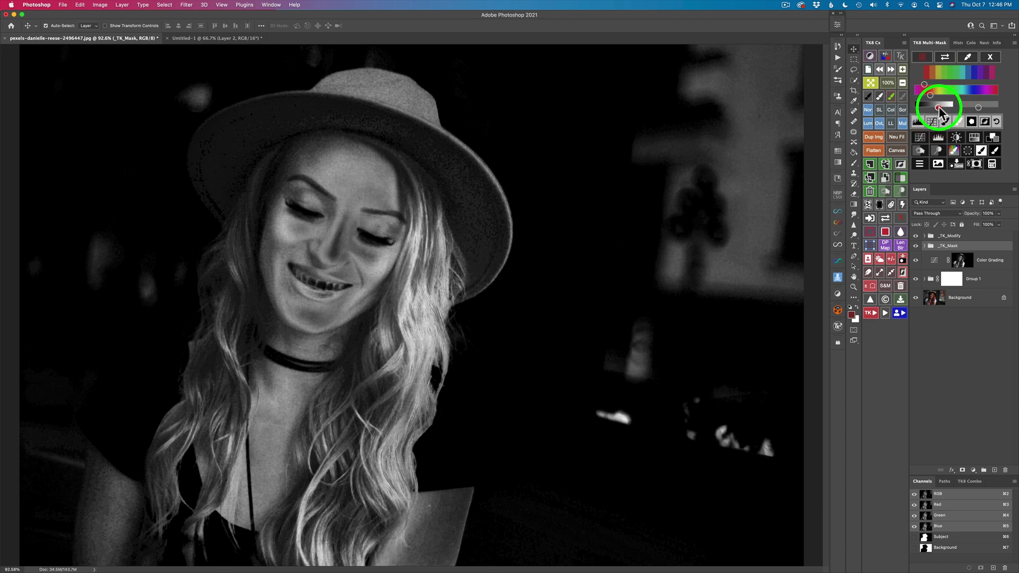
{"action": "left_click", "coordinate": [936, 107]}
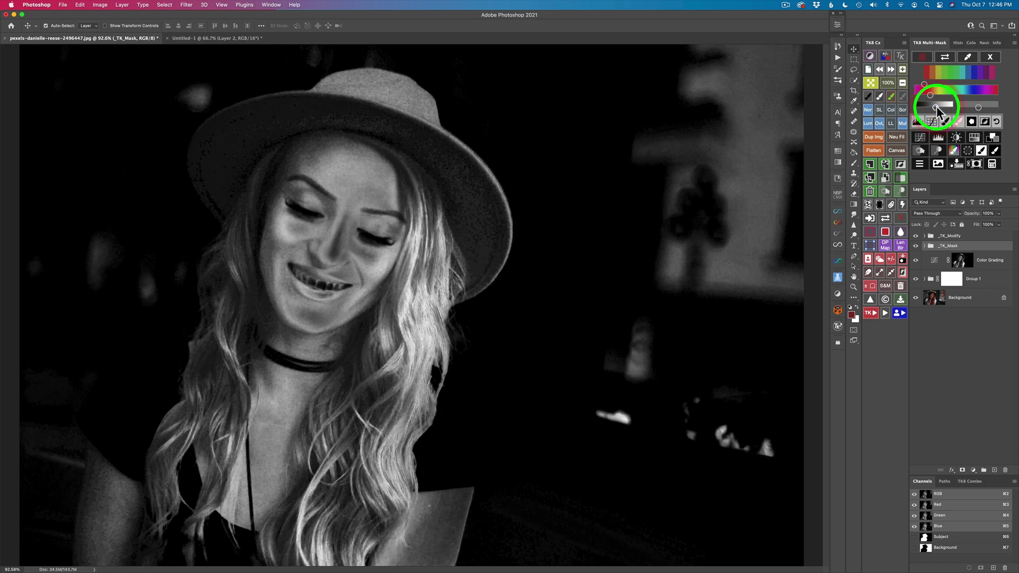
Step: Subtract the saved Background channel from the red hair color mask with the mask calculator
{"action": "left_click", "coordinate": [992, 165]}
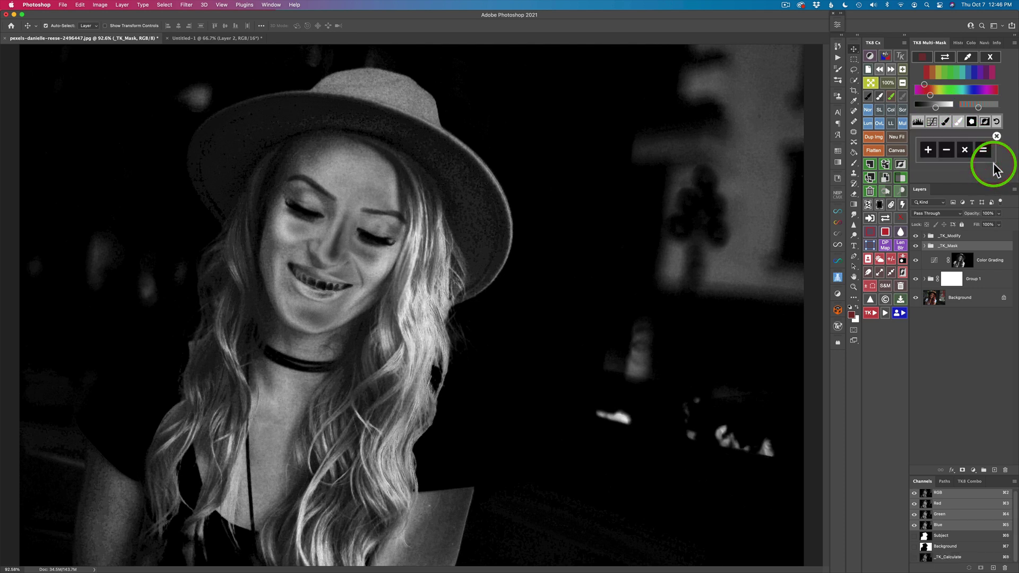
{"action": "left_click", "coordinate": [946, 152]}
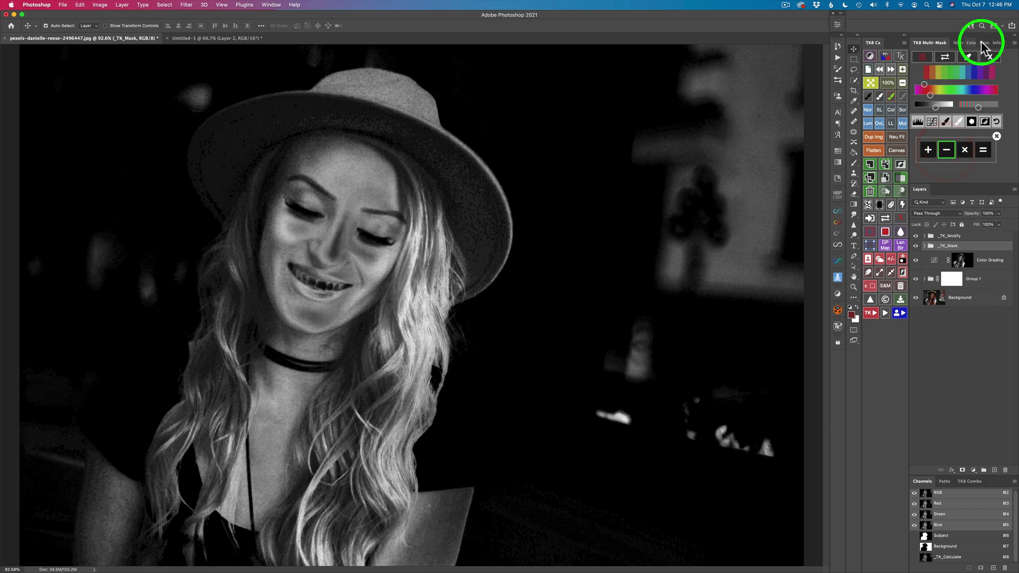
{"action": "left_click", "coordinate": [990, 58]}
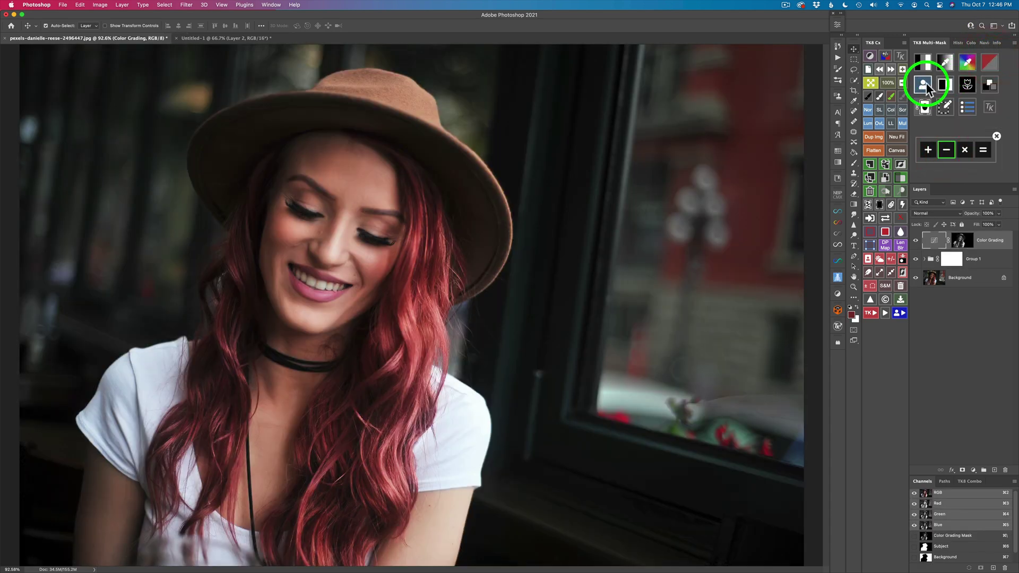
{"action": "left_click", "coordinate": [925, 83]}
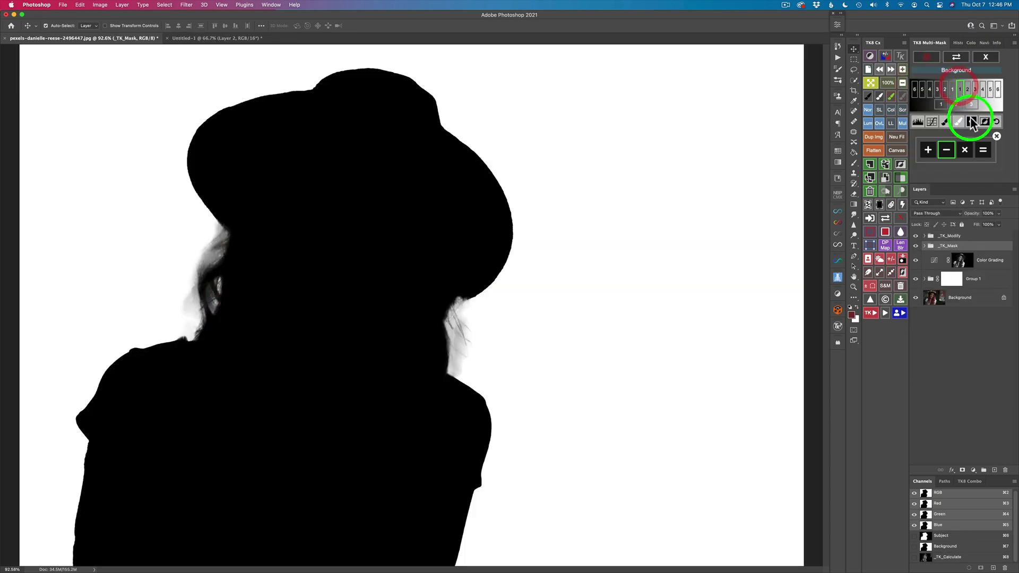
{"action": "left_click", "coordinate": [982, 151]}
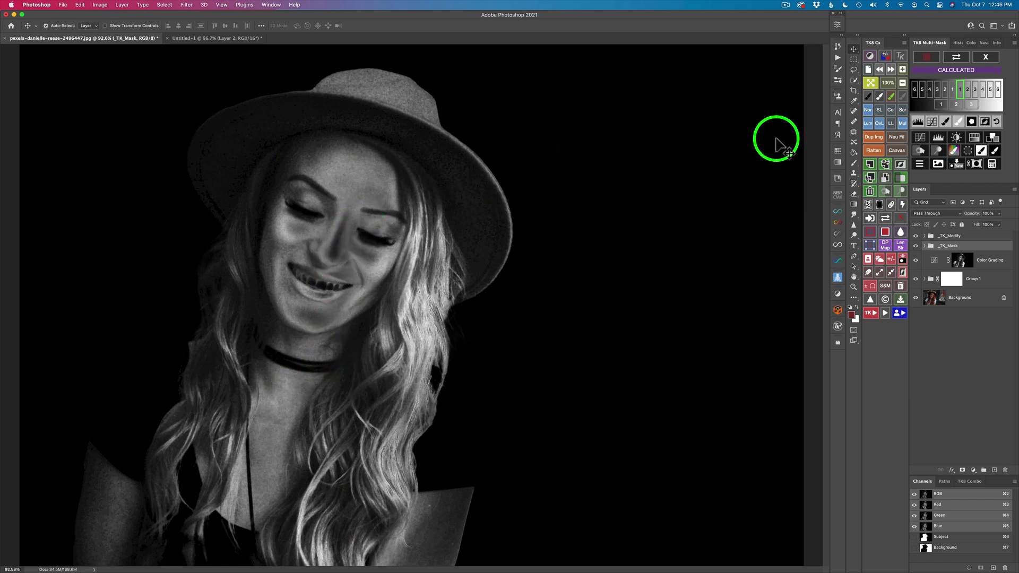
Step: Create a Color Grading layer through the calculated mask, shift its midtones strongly toward red, and lower their luminosity
{"action": "left_click", "coordinate": [992, 138]}
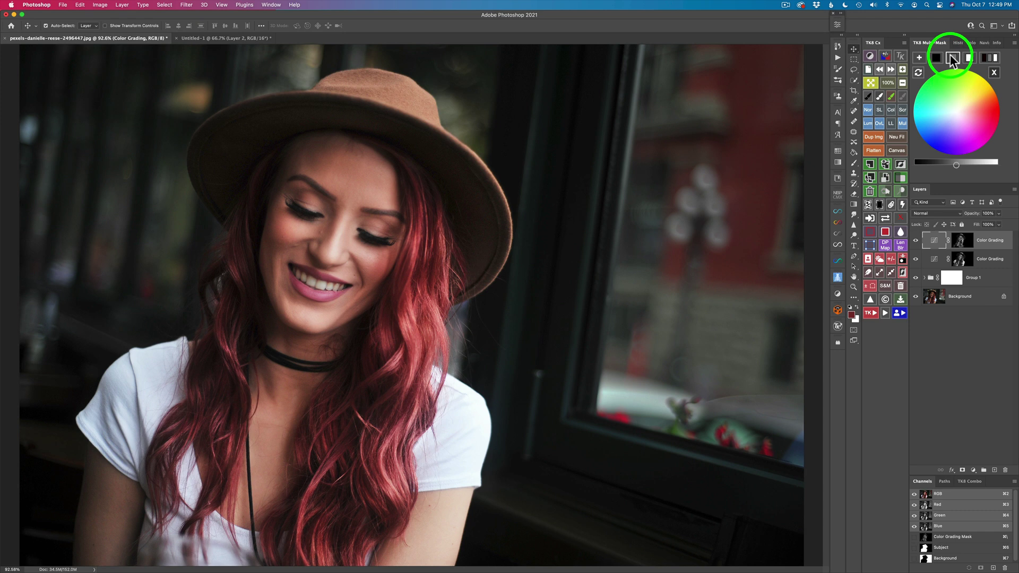
{"action": "left_click", "coordinate": [951, 58]}
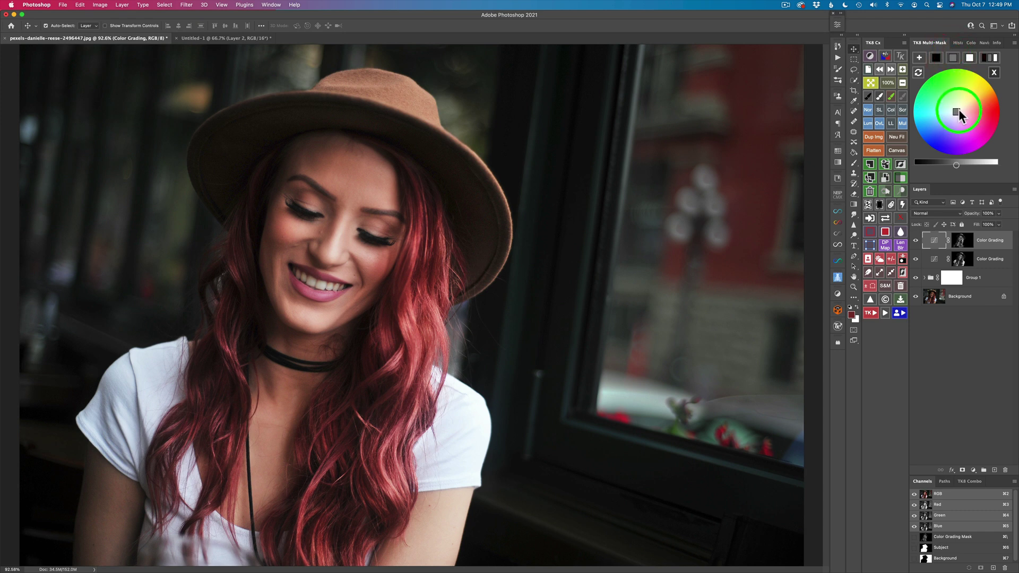
{"action": "left_click_drag", "start_coordinate": [958, 110], "coordinate": [994, 112]}
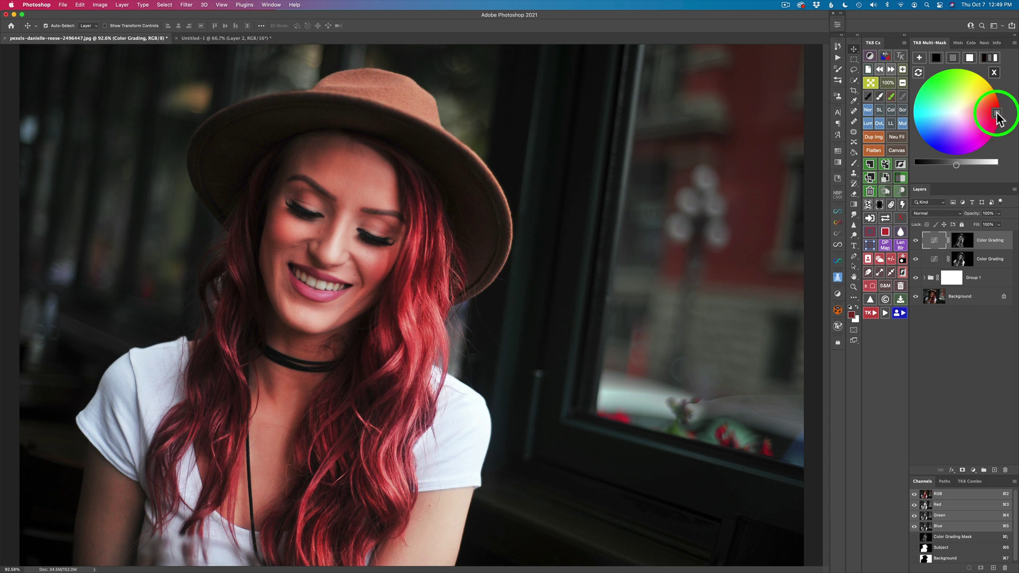
{"action": "mouse_move", "coordinate": [941, 169]}
{"action": "left_mouse_down"}
{"action": "mouse_move", "coordinate": [930, 168]}
{"action": "mouse_move", "coordinate": [993, 110]}
{"action": "mouse_move", "coordinate": [978, 144]}
{"action": "mouse_move", "coordinate": [996, 128]}
{"action": "left_mouse_up"}
{"action": "left_click", "coordinate": [594, 228]}
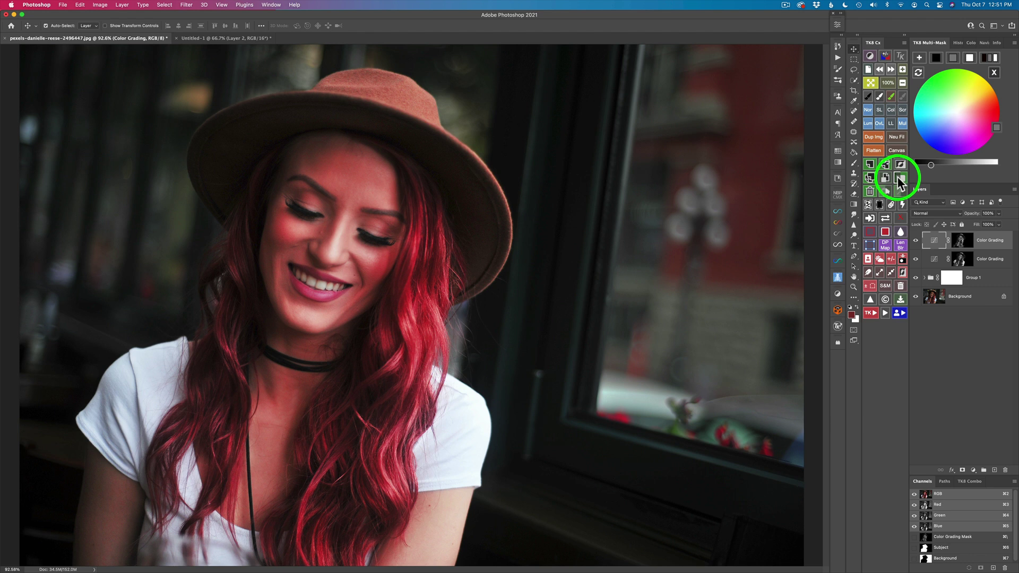
Step: Place the new Color Grading layer in a black-masked group, paint the mask white over the hair on both sides, and compare the effect
{"action": "left_click", "coordinate": [896, 177]}
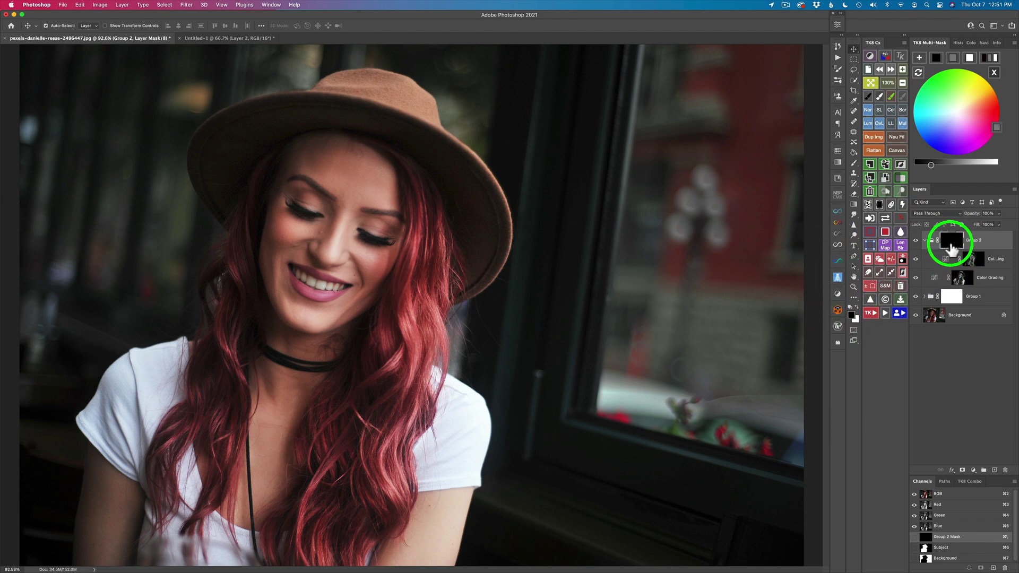
{"action": "left_click", "coordinate": [880, 96]}
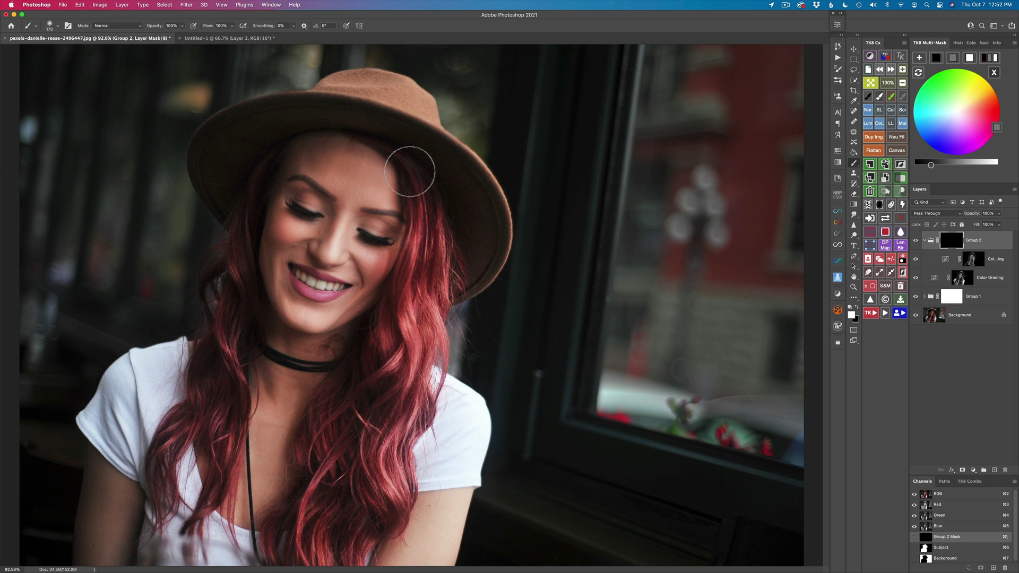
{"action": "mouse_move", "coordinate": [416, 177]}
{"action": "left_mouse_down"}
{"action": "mouse_move", "coordinate": [421, 268]}
{"action": "mouse_move", "coordinate": [421, 240]}
{"action": "mouse_move", "coordinate": [403, 319]}
{"action": "mouse_move", "coordinate": [438, 233]}
{"action": "mouse_move", "coordinate": [432, 316]}
{"action": "mouse_move", "coordinate": [429, 328]}
{"action": "mouse_move", "coordinate": [418, 278]}
{"action": "mouse_move", "coordinate": [377, 396]}
{"action": "mouse_move", "coordinate": [419, 343]}
{"action": "left_mouse_up"}
{"action": "mouse_move", "coordinate": [331, 480]}
{"action": "left_mouse_down"}
{"action": "mouse_move", "coordinate": [304, 560]}
{"action": "mouse_move", "coordinate": [366, 547]}
{"action": "mouse_move", "coordinate": [410, 383]}
{"action": "mouse_move", "coordinate": [378, 466]}
{"action": "mouse_move", "coordinate": [395, 370]}
{"action": "left_mouse_up"}
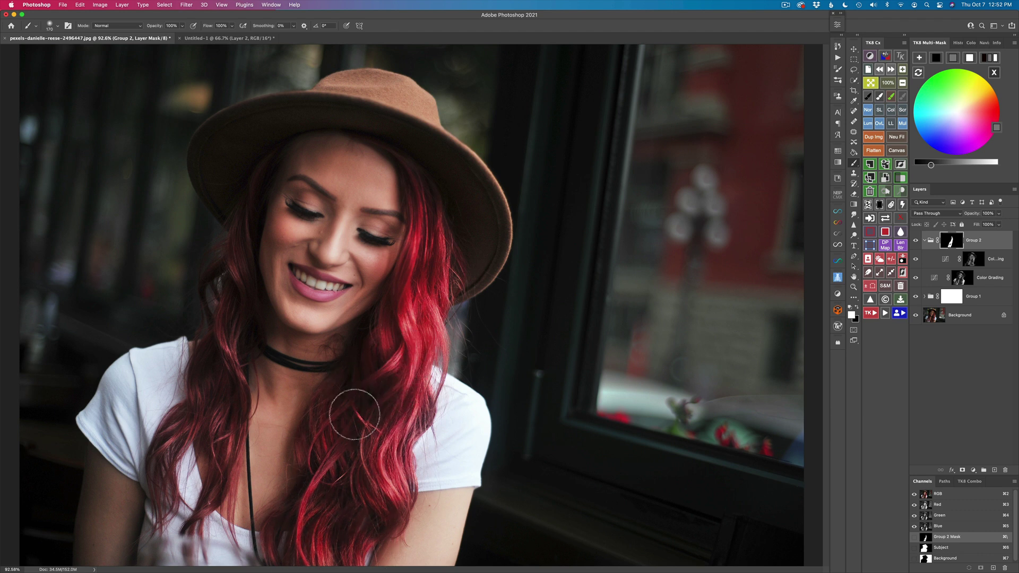
{"action": "mouse_move", "coordinate": [224, 439]}
{"action": "left_mouse_down"}
{"action": "mouse_move", "coordinate": [210, 490]}
{"action": "mouse_move", "coordinate": [205, 407]}
{"action": "left_mouse_up"}
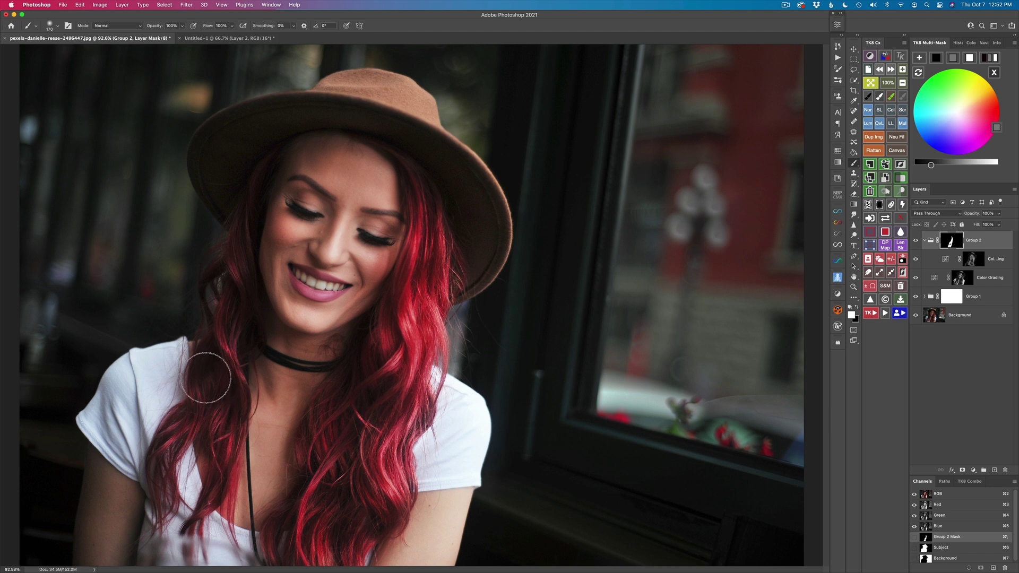
{"action": "mouse_move", "coordinate": [158, 484]}
{"action": "left_mouse_down"}
{"action": "mouse_move", "coordinate": [162, 467]}
{"action": "mouse_move", "coordinate": [216, 432]}
{"action": "mouse_move", "coordinate": [232, 487]}
{"action": "left_mouse_up"}
{"action": "left_click", "coordinate": [916, 241]}
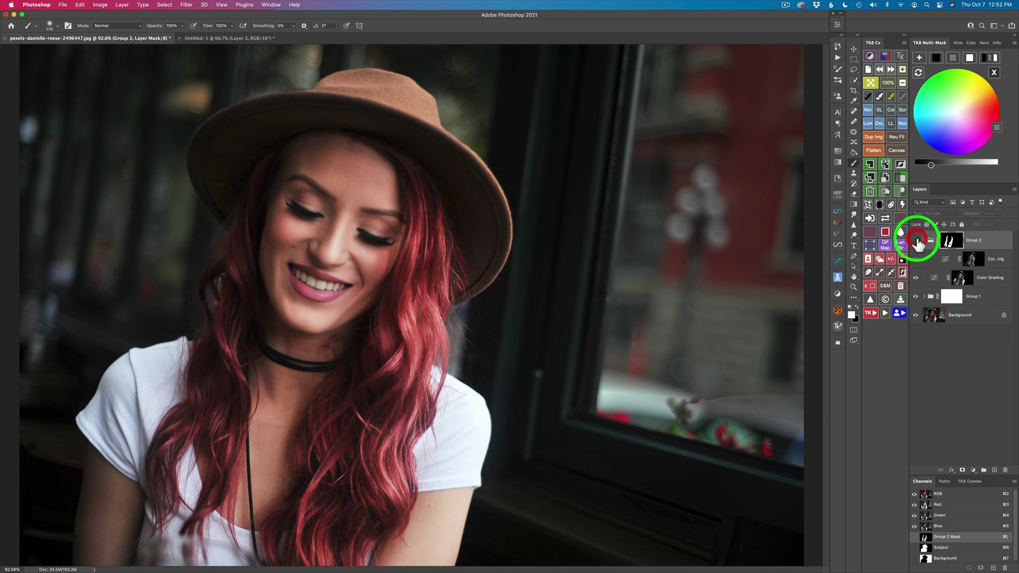
{"action": "left_click", "coordinate": [916, 241]}
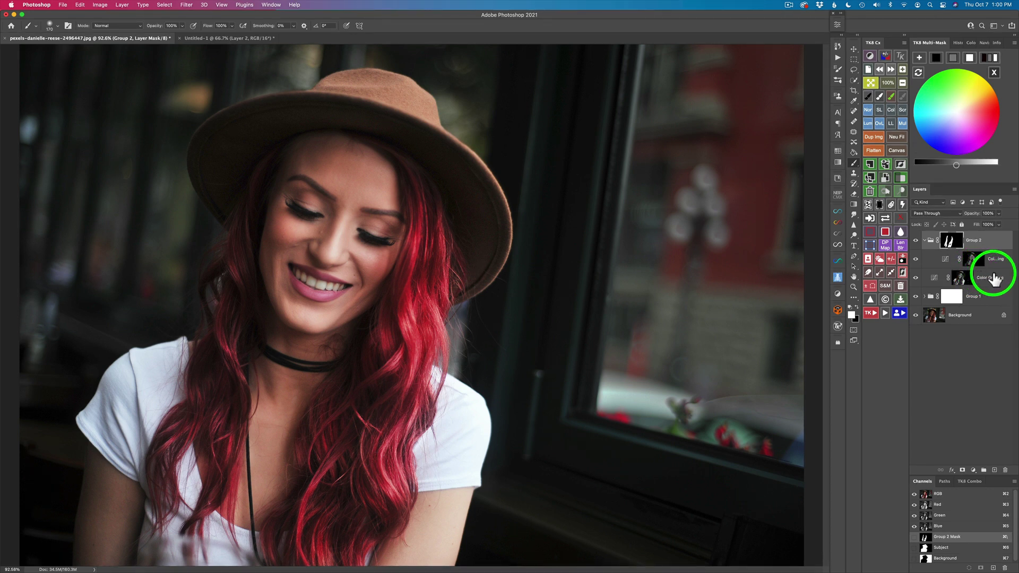
Step: Recall the saved color wheel settings of both subject Color Grading layers and examine the grouped layer's RGB curve in its properties
{"action": "left_click", "coordinate": [990, 279]}
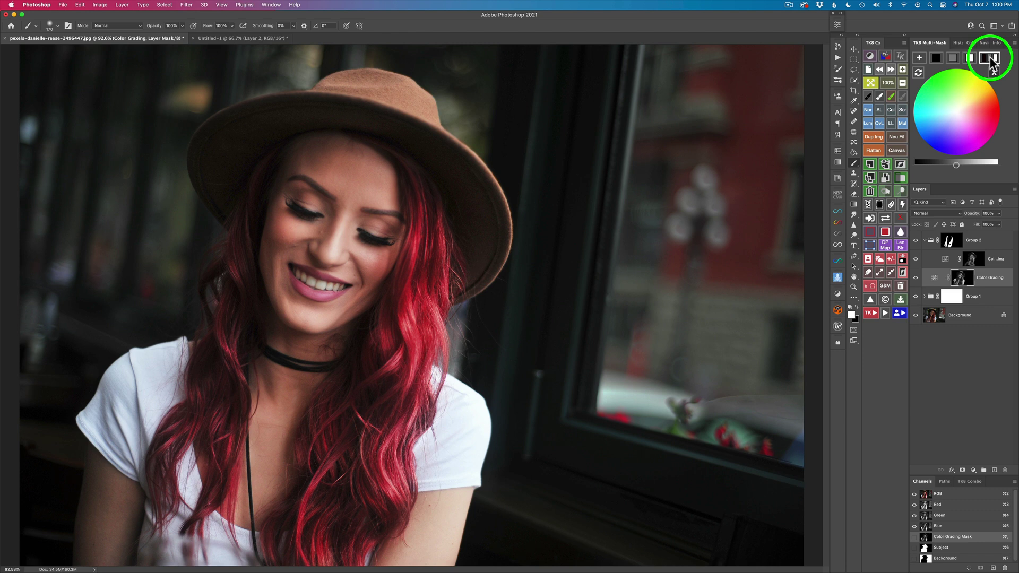
{"action": "left_click", "coordinate": [953, 60]}
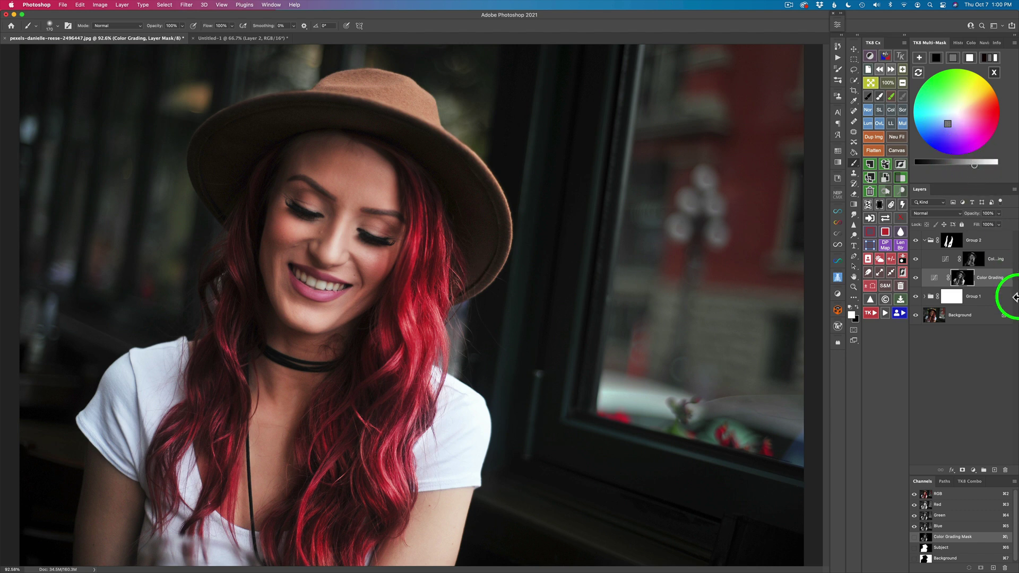
{"action": "left_click", "coordinate": [1003, 260]}
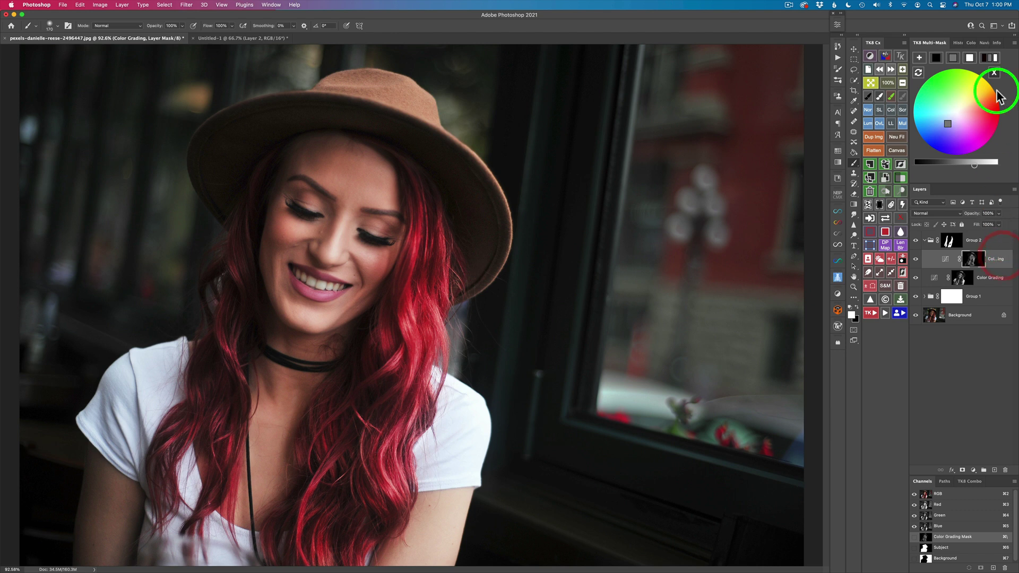
{"action": "left_click", "coordinate": [993, 57]}
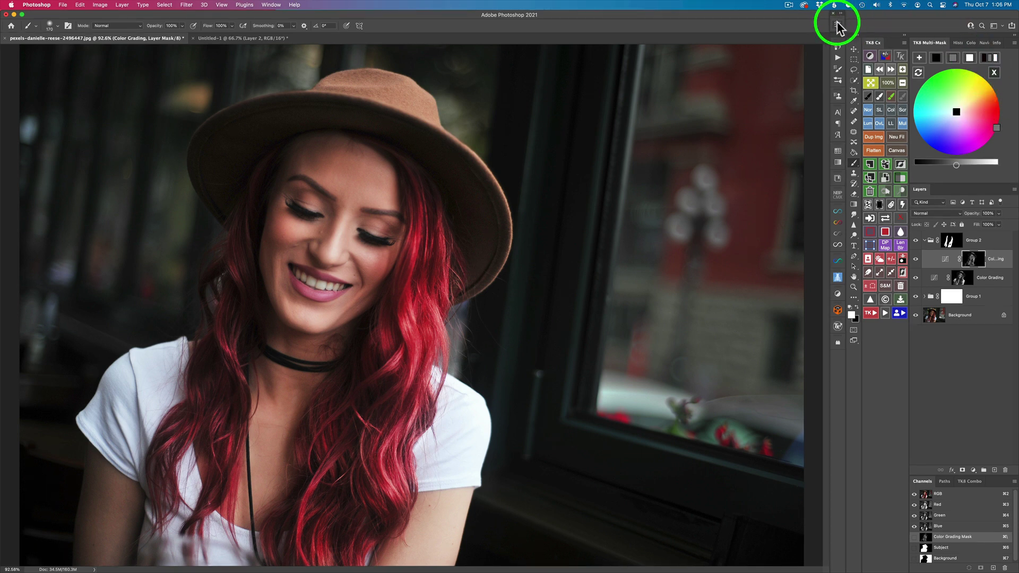
{"action": "left_click", "coordinate": [837, 26]}
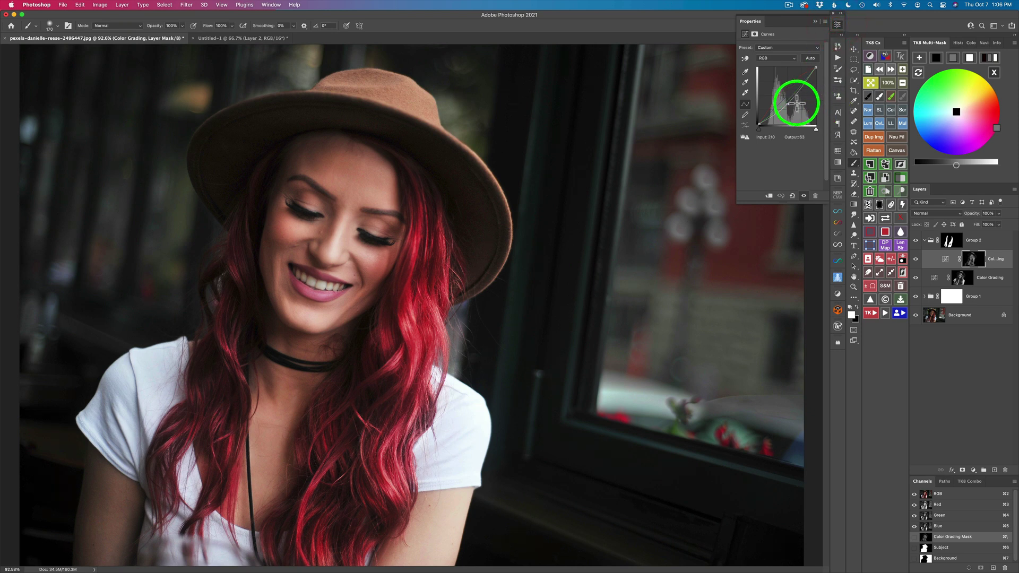
{"action": "left_click_drag", "start_coordinate": [787, 97], "coordinate": [787, 104]}
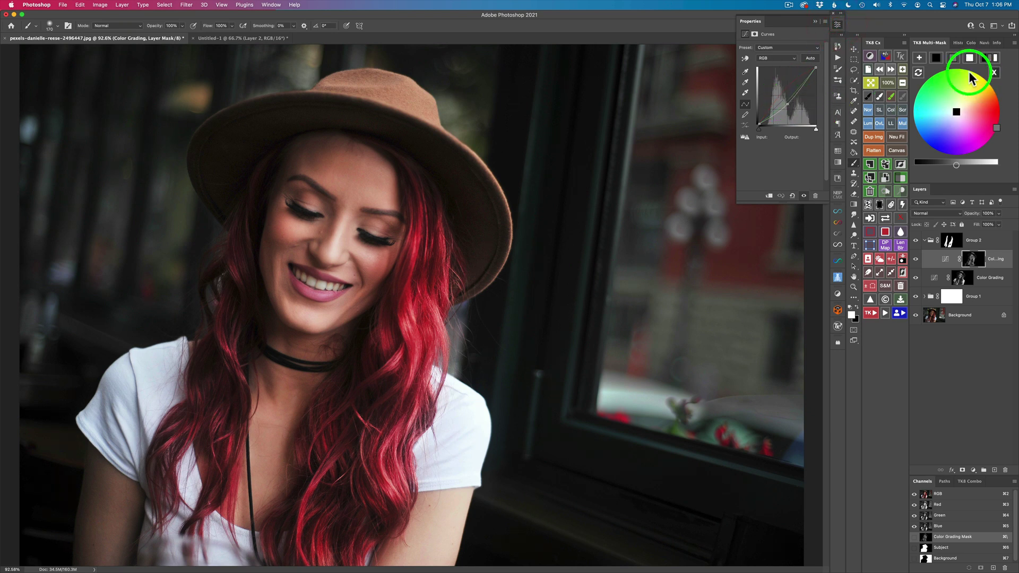